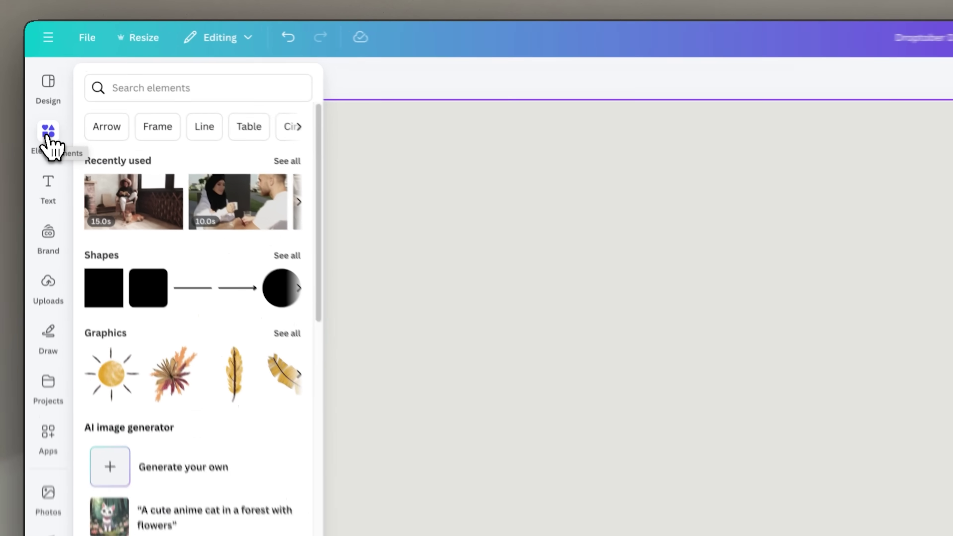
click(152, 84)
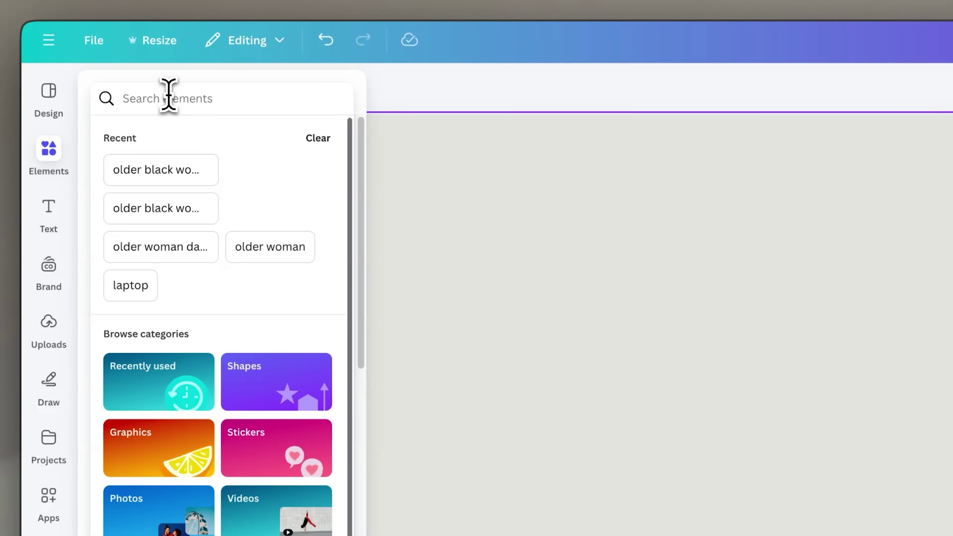
text(@pocsto)
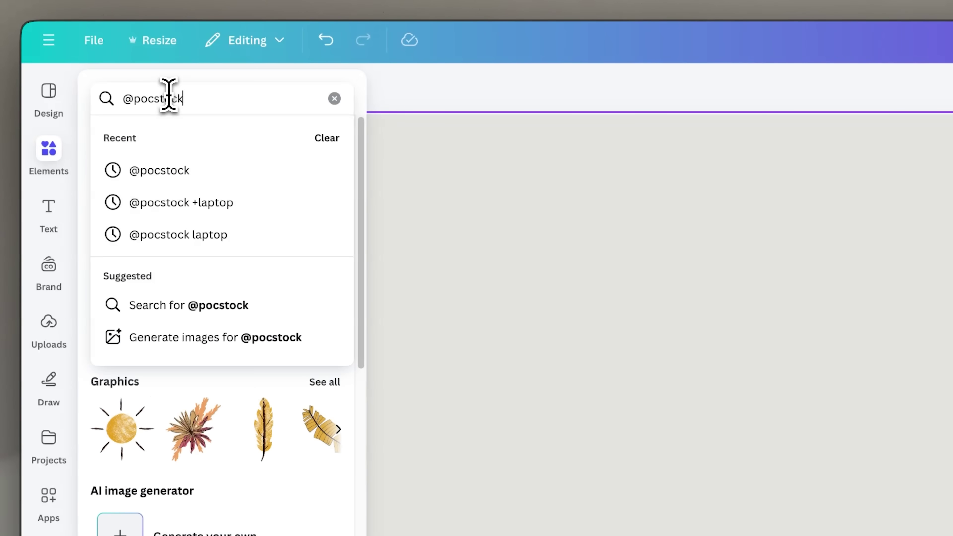
text(ck)
key(Return)
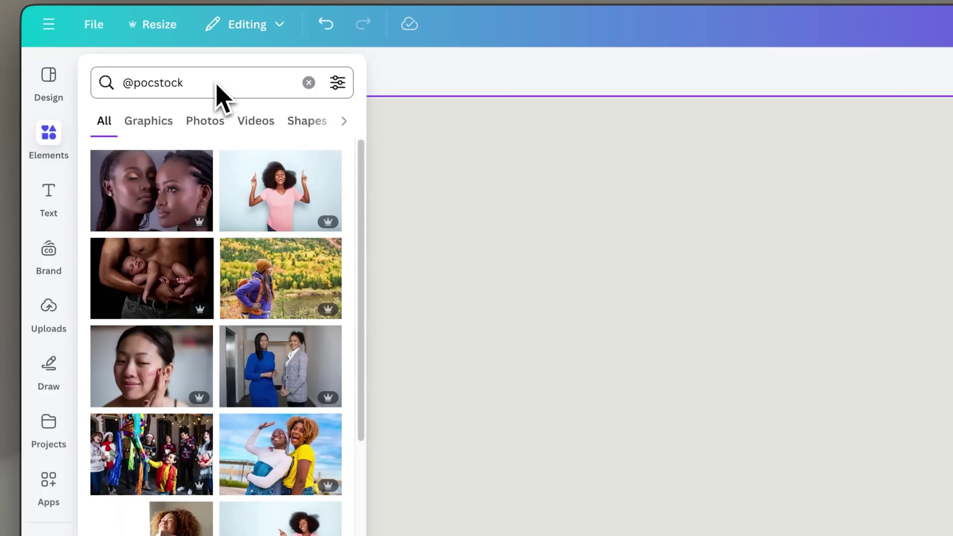
click(201, 163)
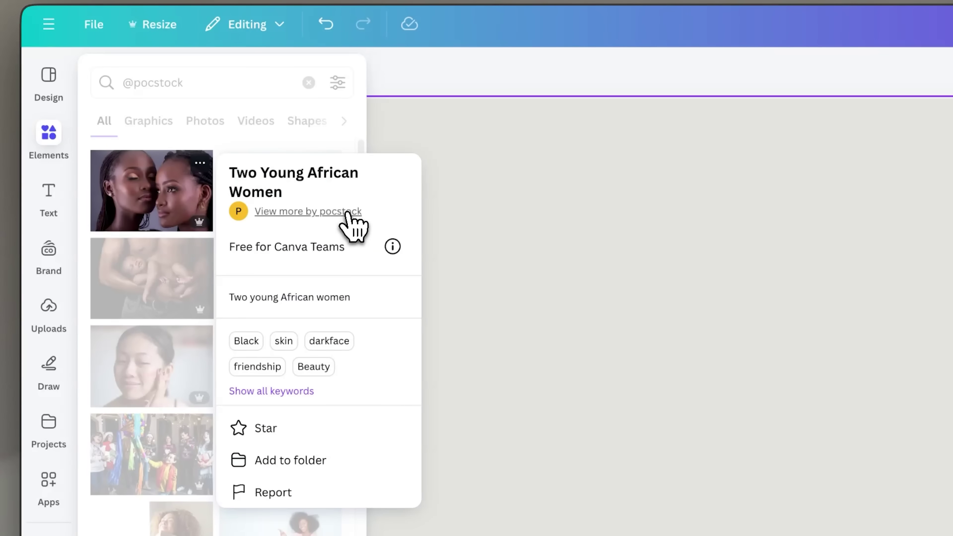
click(347, 212)
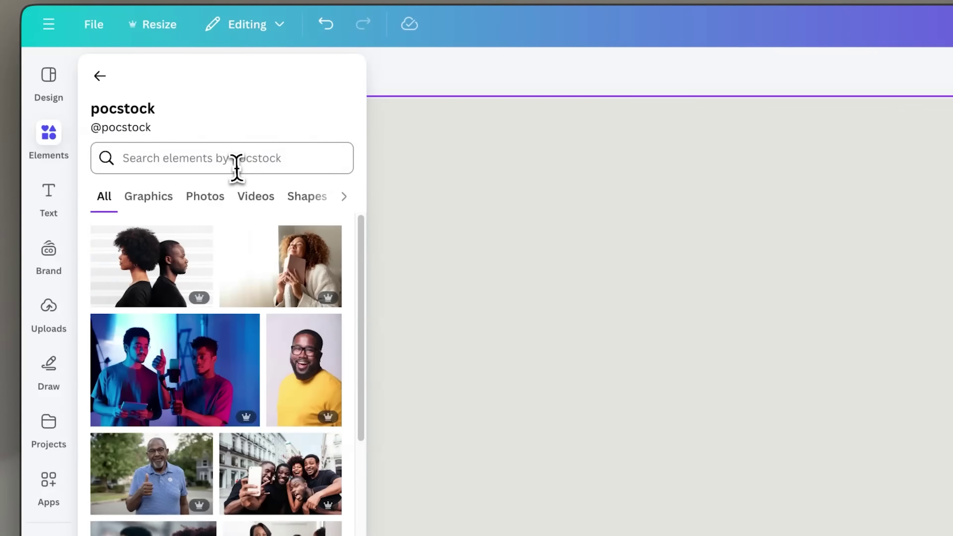
- Search within the pocstock collection for "laptop" and browse the matching elements
click(232, 162)
text(laptop)
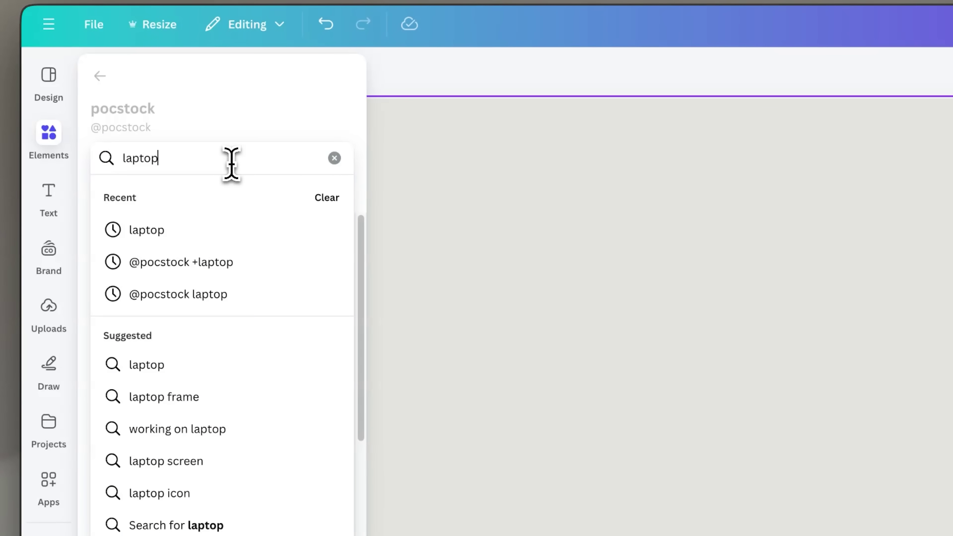
key(Return)
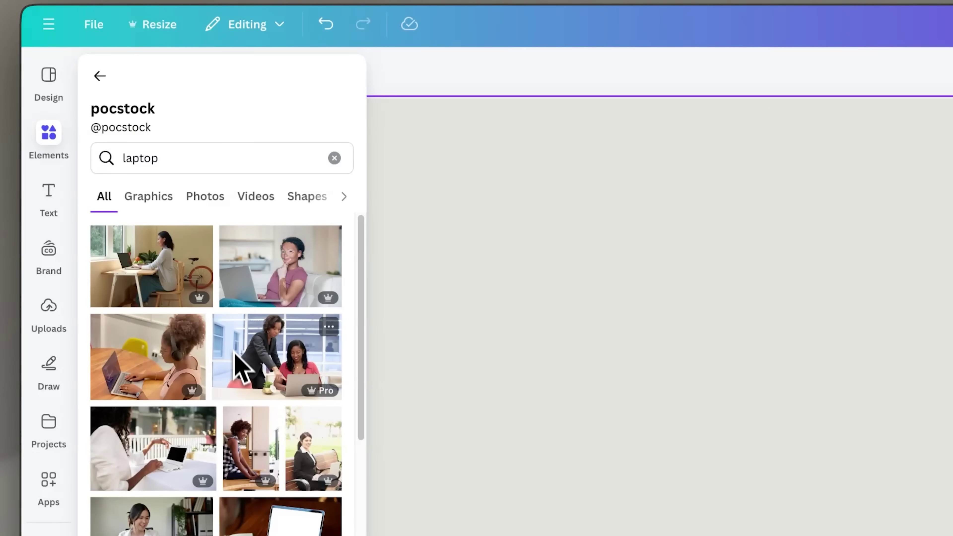
scroll(238, 405, down, 5)
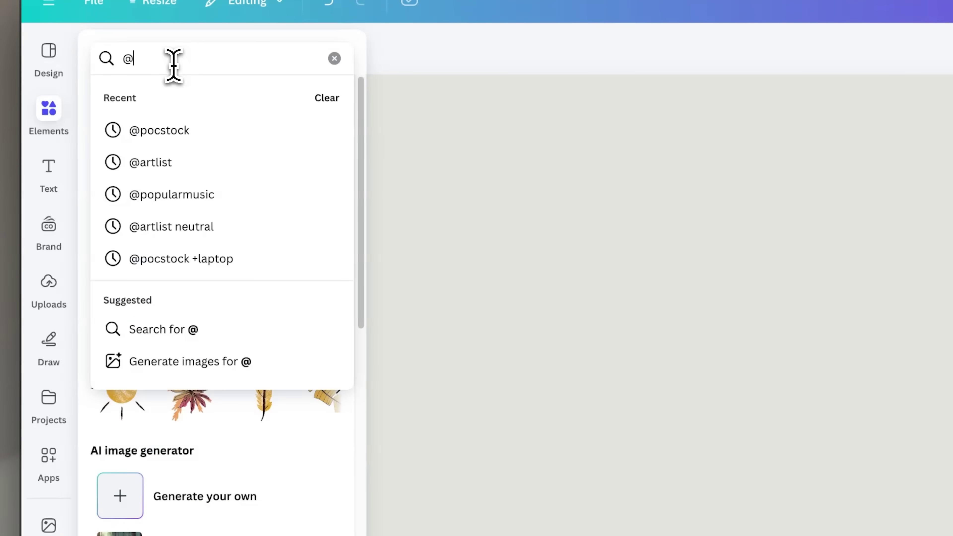
text(artlist)
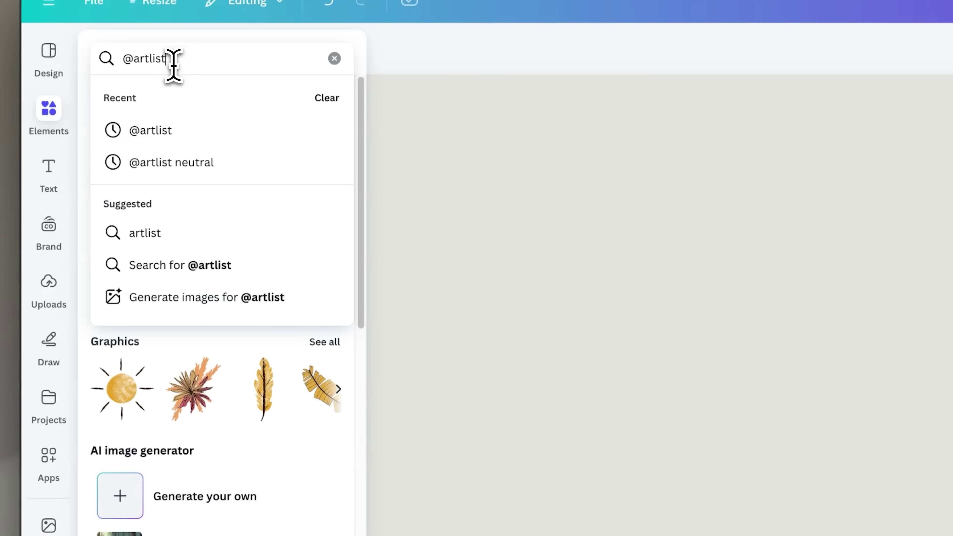
click(178, 132)
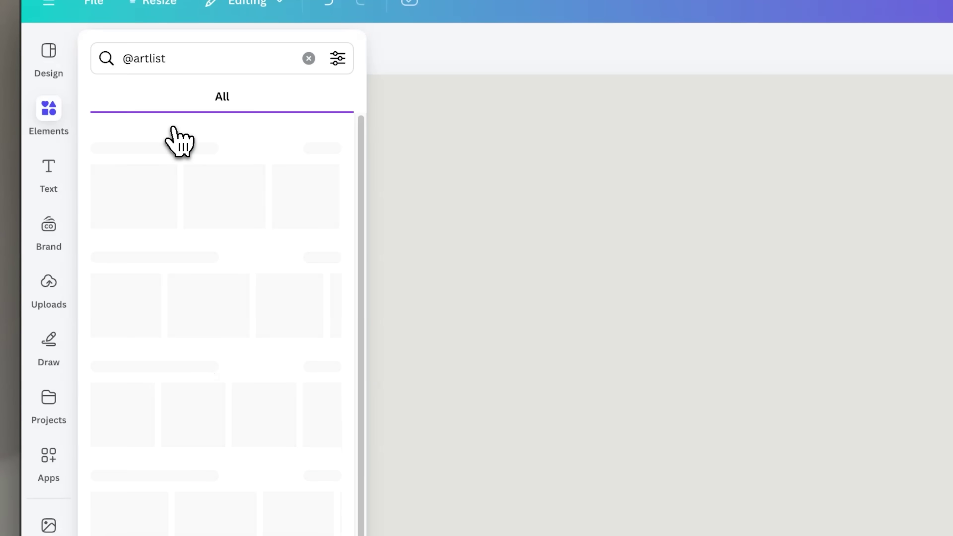
click(157, 104)
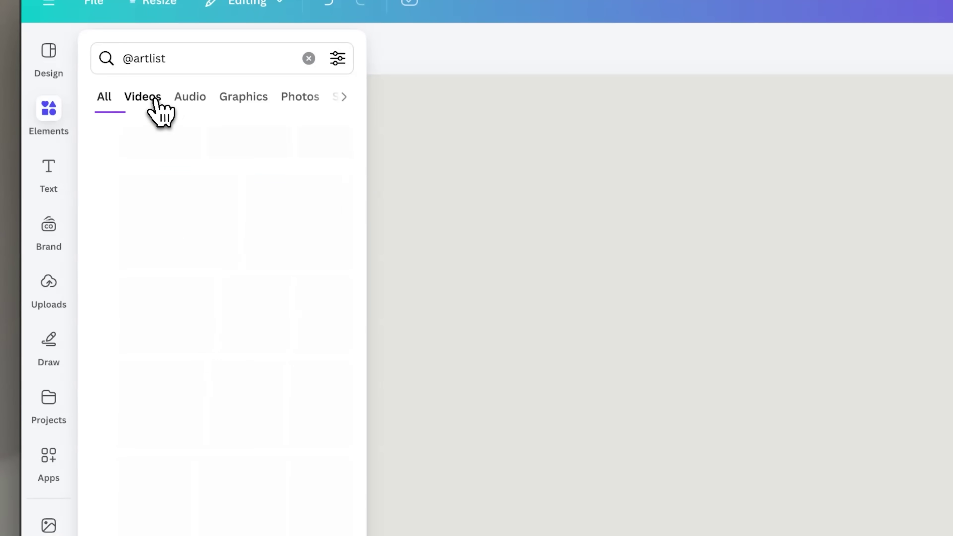
scroll(192, 336, down, 10)
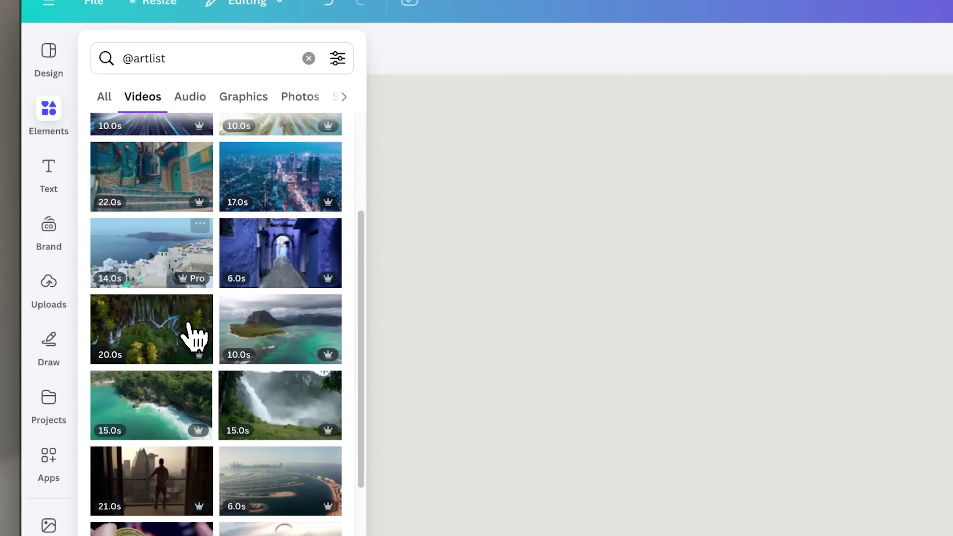
scroll(190, 349, up, 10)
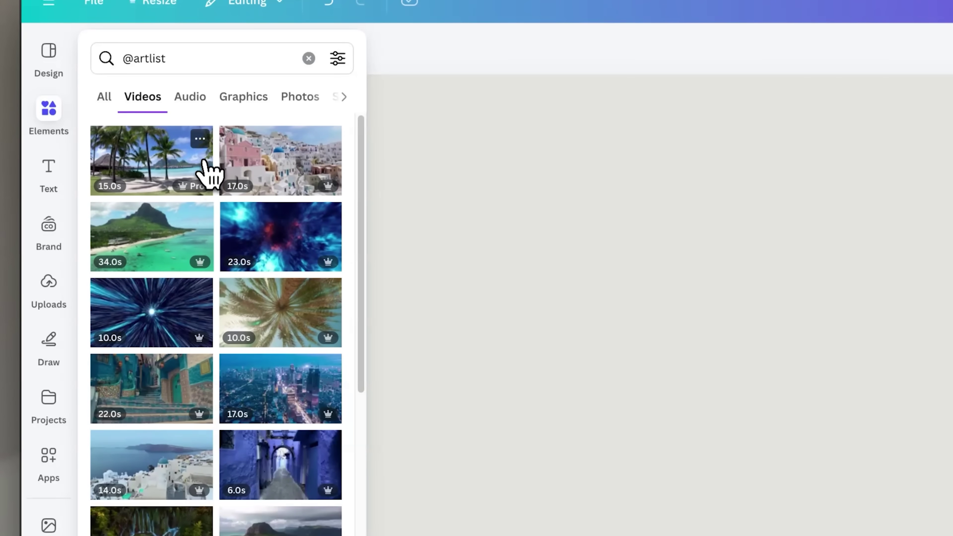
click(200, 139)
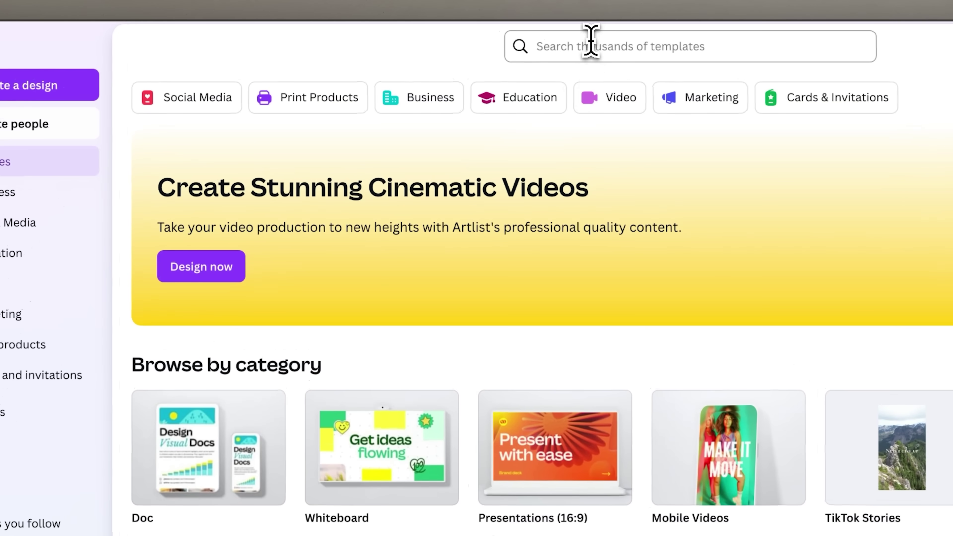
- Search the templates for "Popular Music"
click(591, 41)
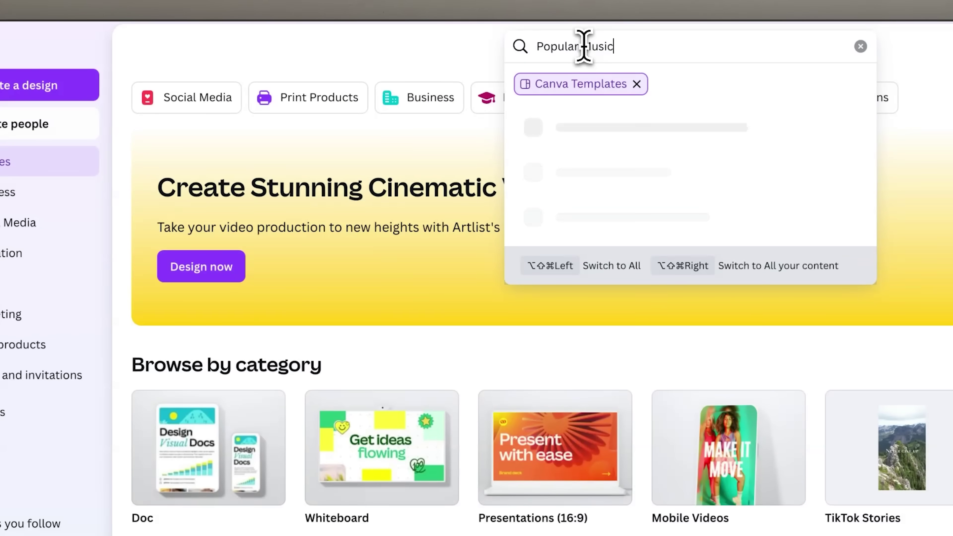
key(Return)
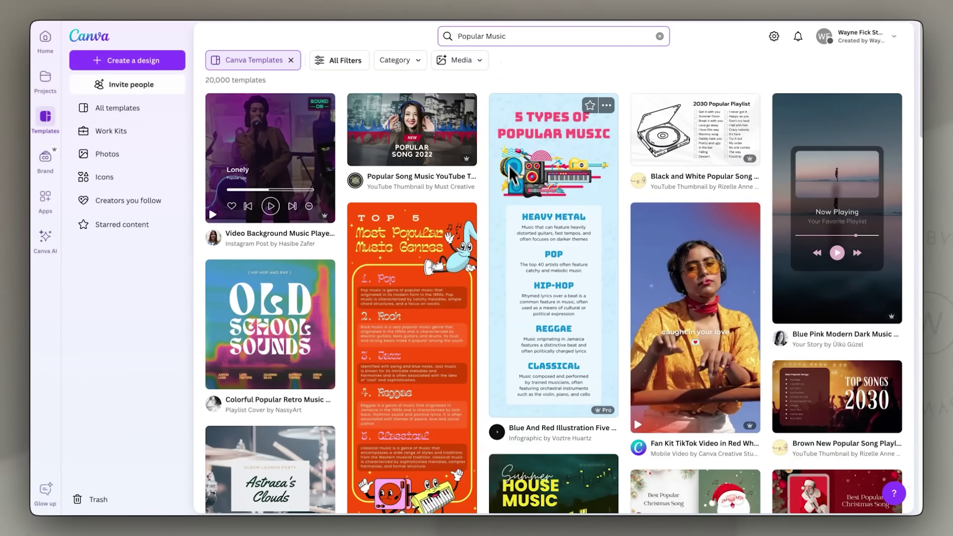
- Open the Popular Music profile from the followed creators and browse its templates
click(128, 199)
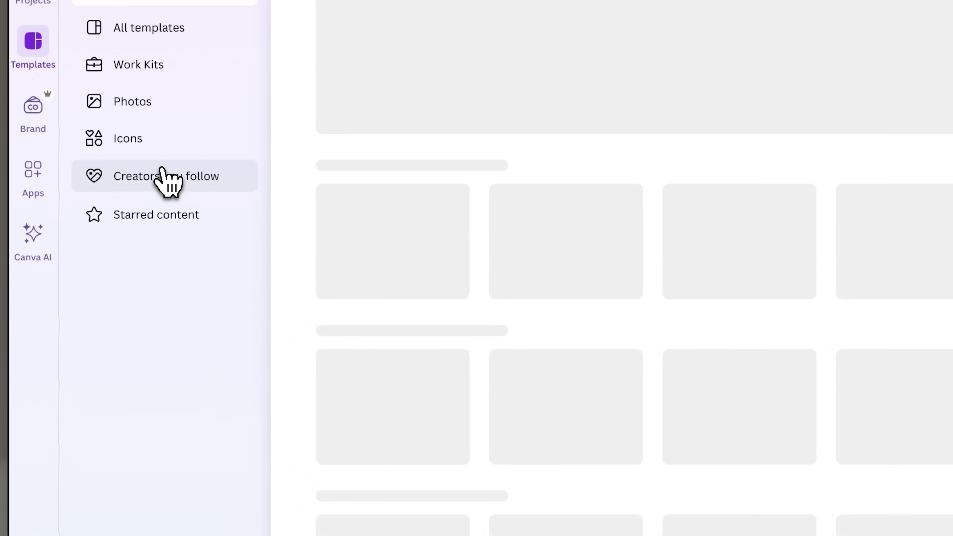
scroll(584, 366, down, 3)
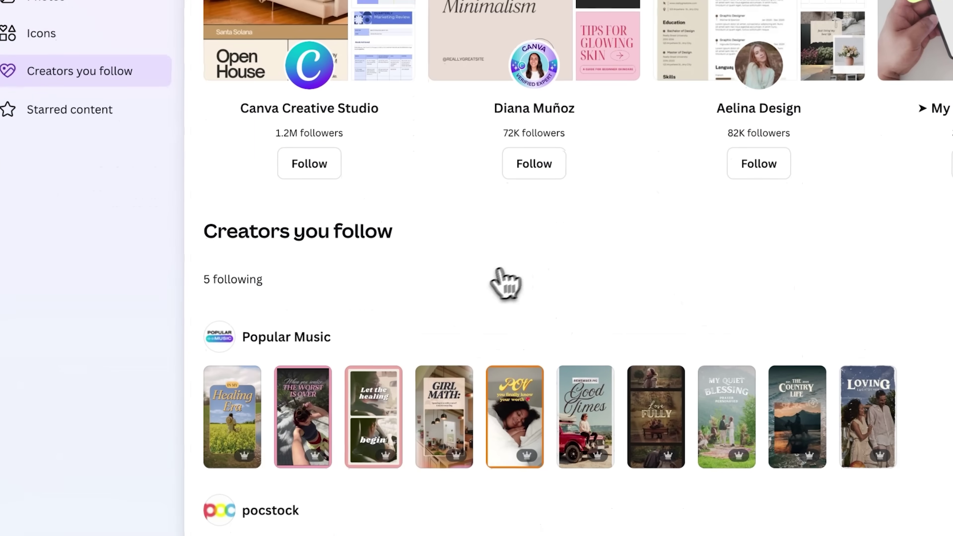
click(311, 338)
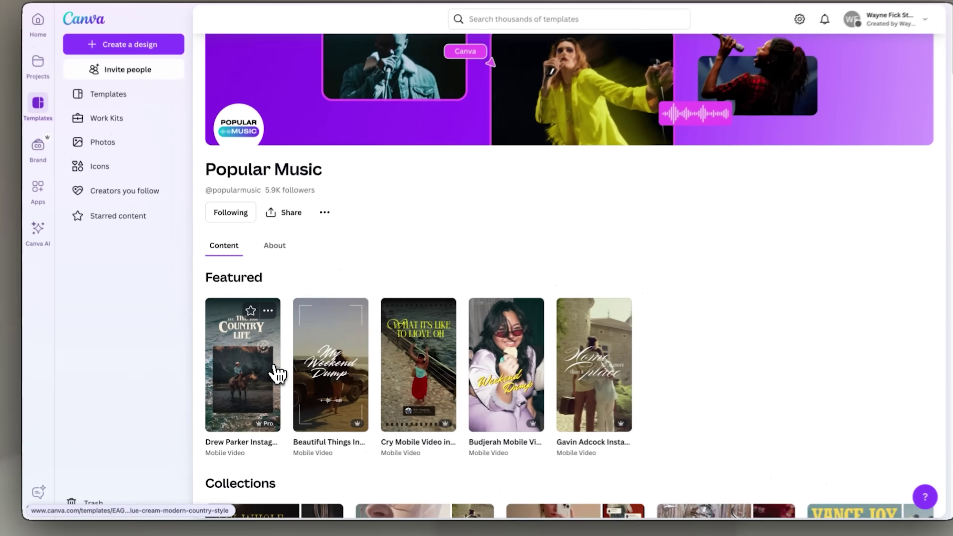
scroll(274, 375, down, 3)
scroll(274, 375, down, 10)
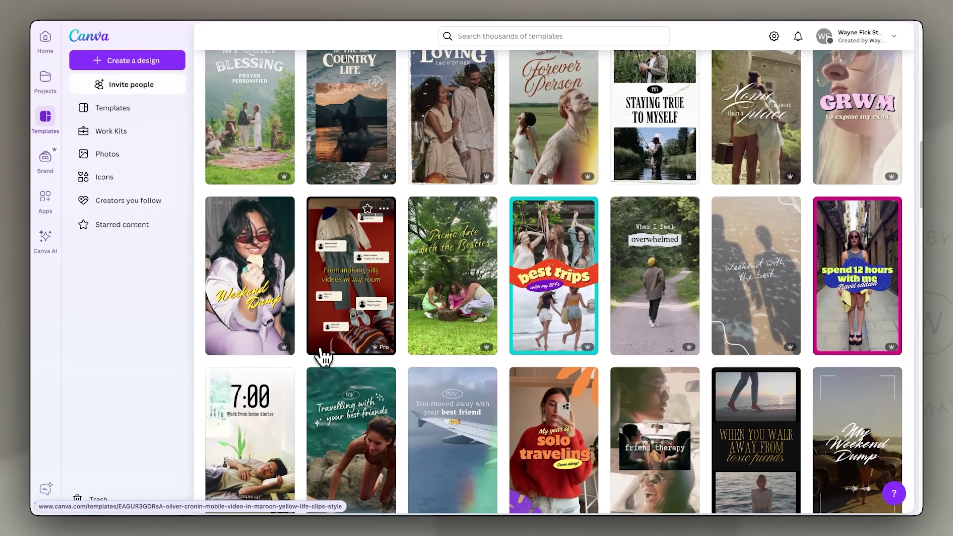
scroll(476, 405, down, 2)
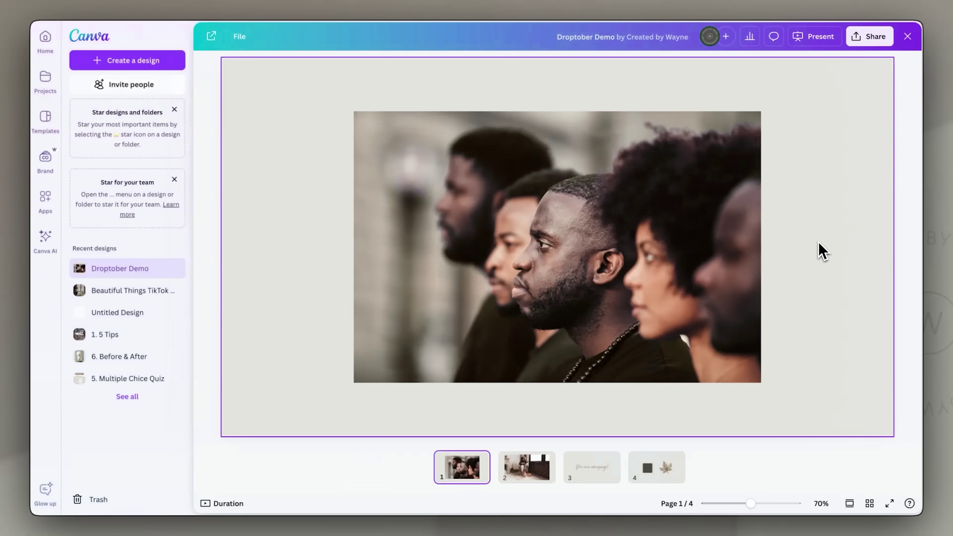
- Open the Droptober Demo design for editing and bring up the animation options for the photo on page 1
click(821, 251)
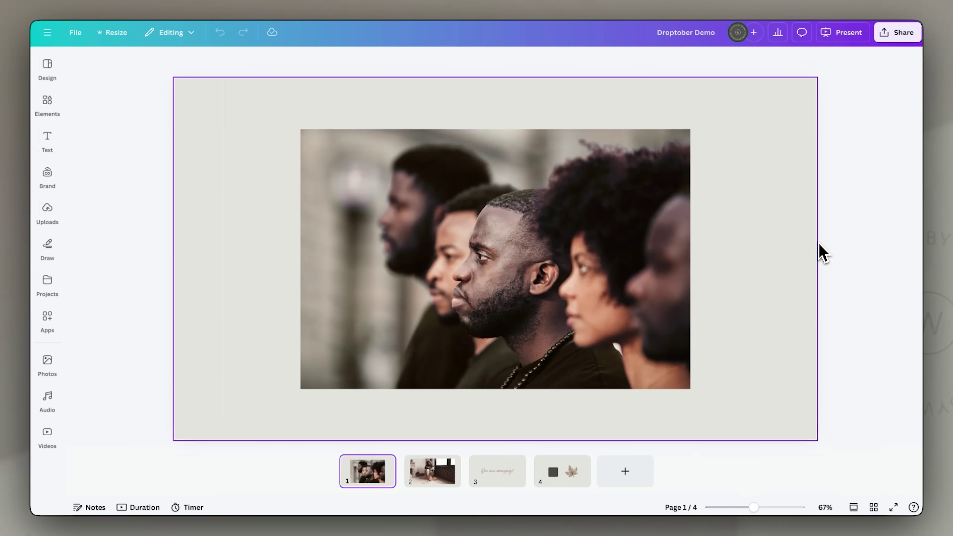
click(489, 215)
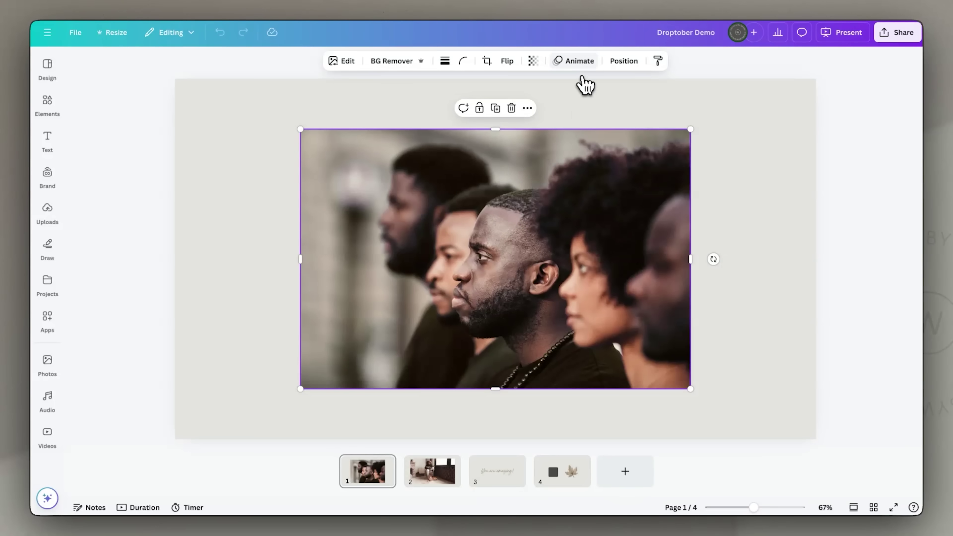
click(578, 62)
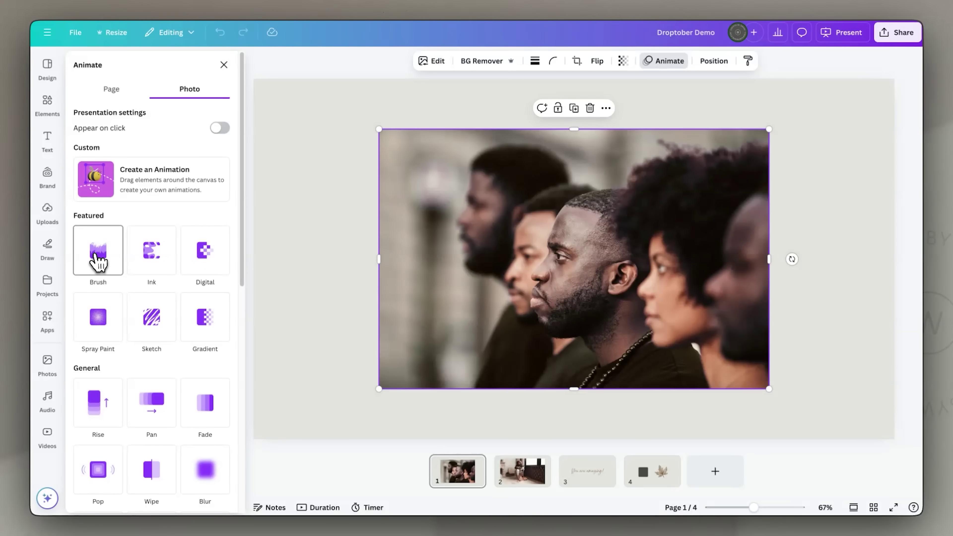
- Preview the featured Brush, Ink, Digital, Spray Paint, Sketch and Gradient animations on the photo
click(98, 259)
click(152, 259)
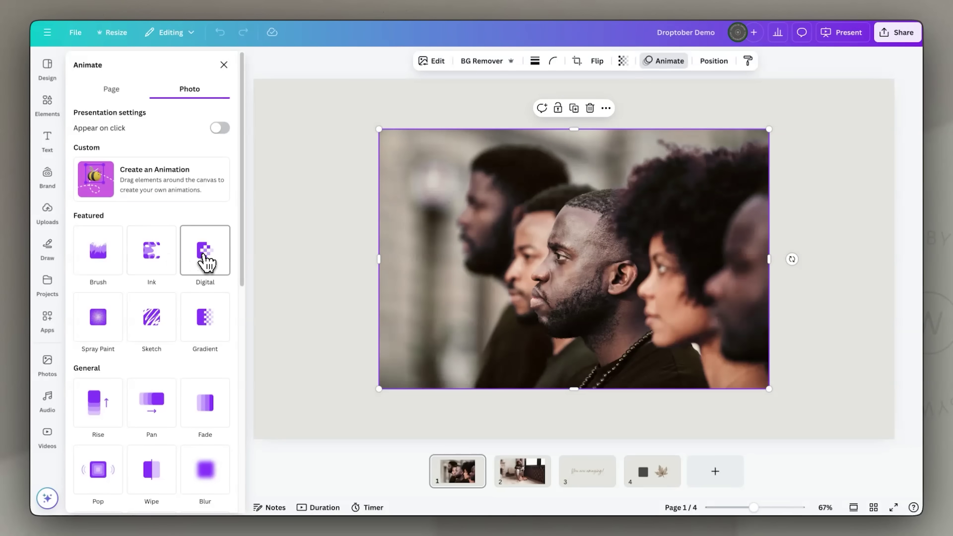
click(209, 262)
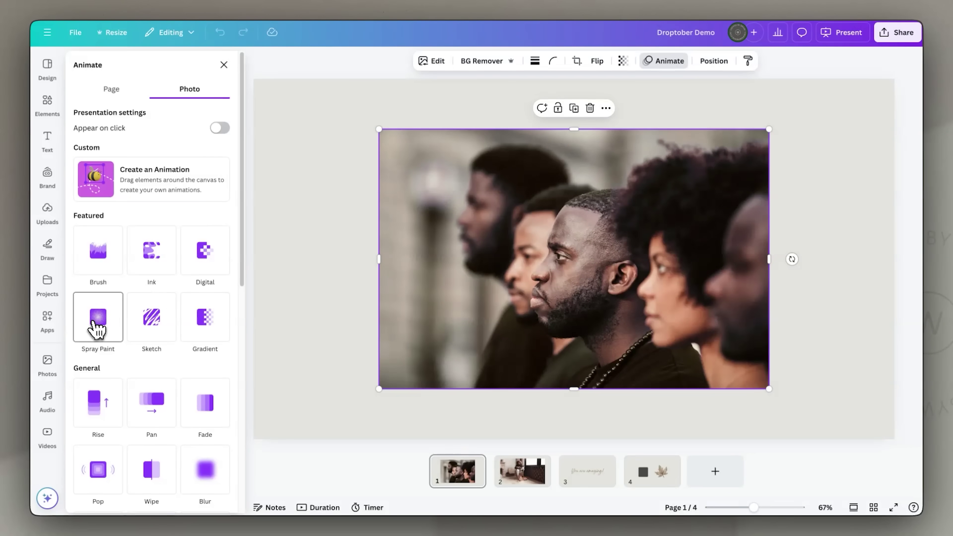
click(96, 330)
click(154, 330)
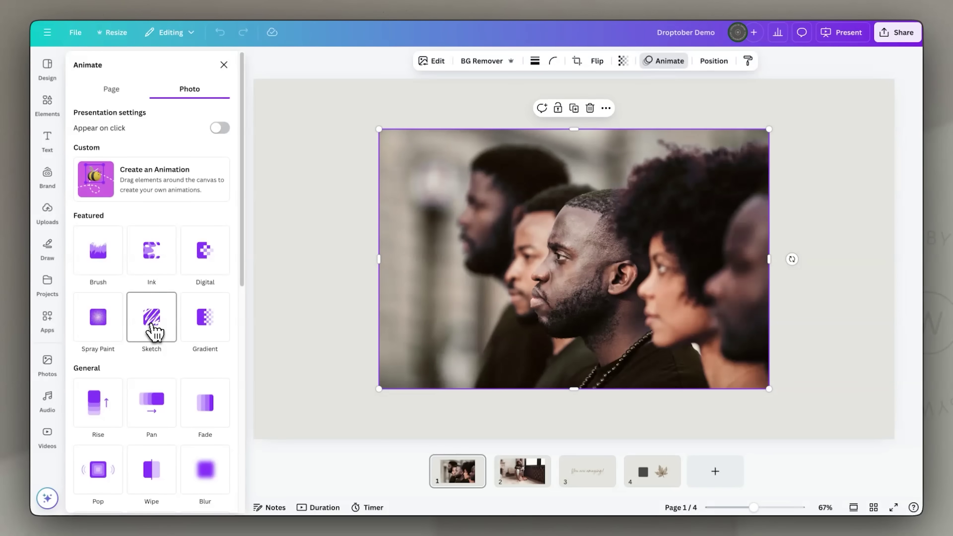
click(195, 329)
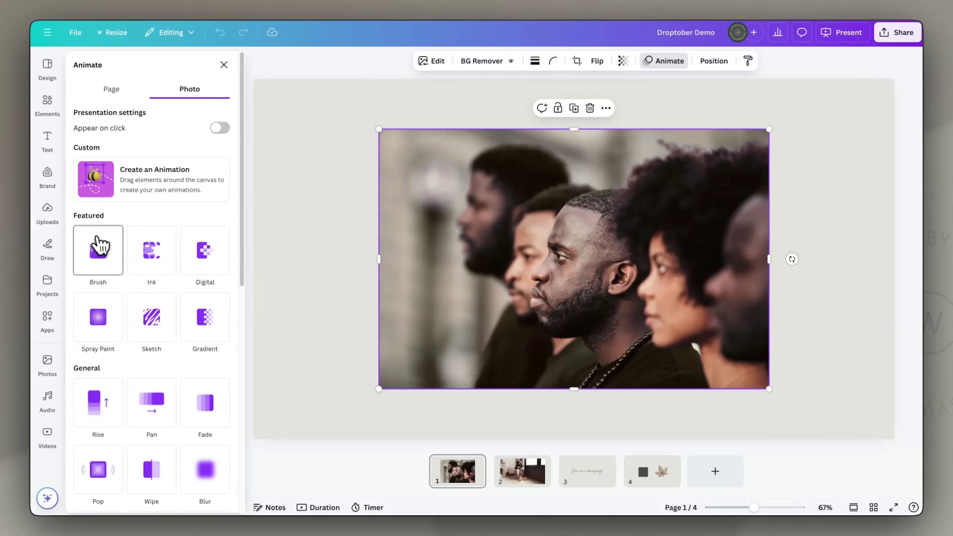
- Try the Brush animation on enter and the Ink animation in the Seep style on the photo
click(98, 248)
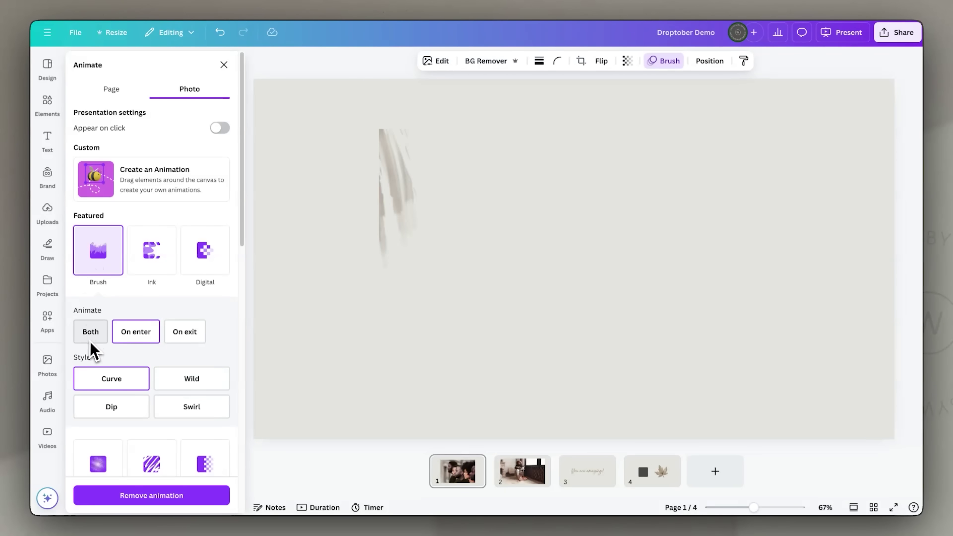
click(135, 334)
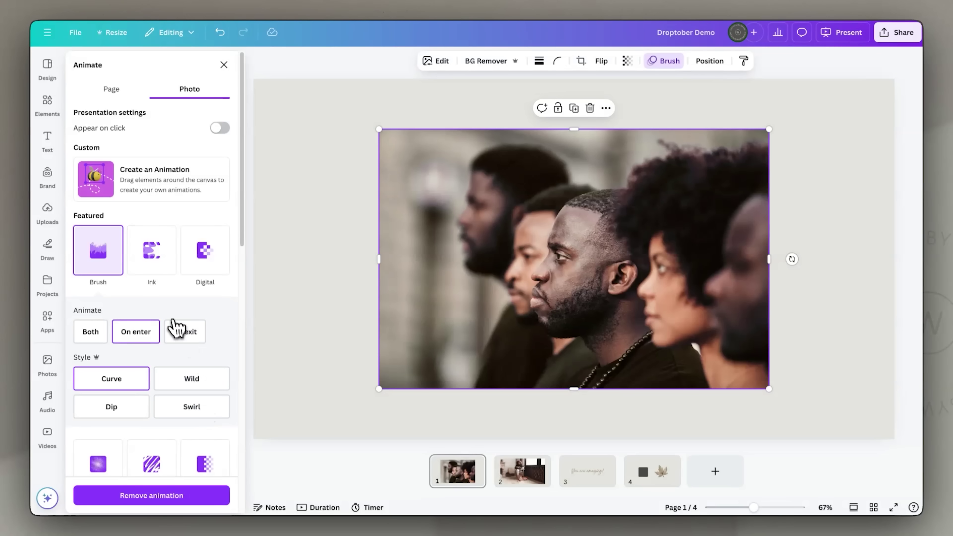
click(153, 255)
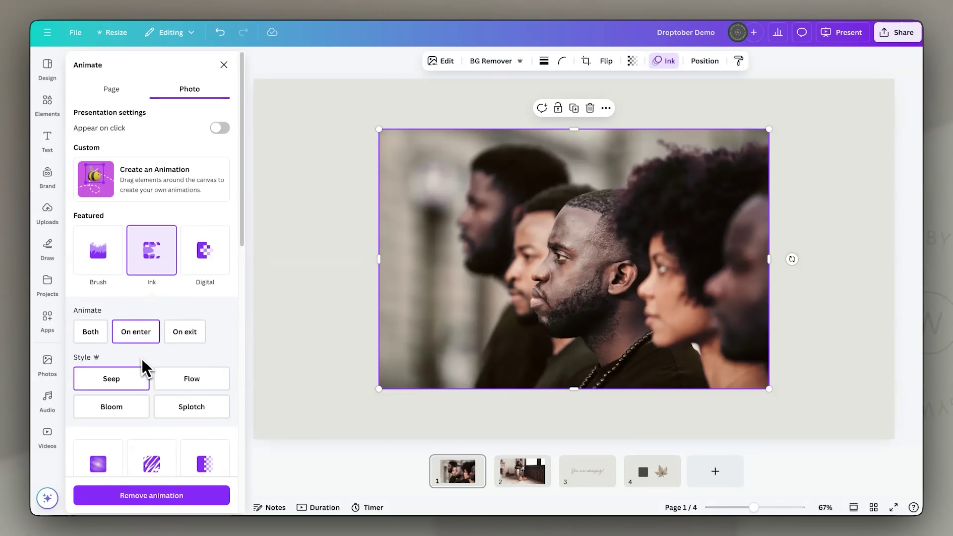
click(127, 382)
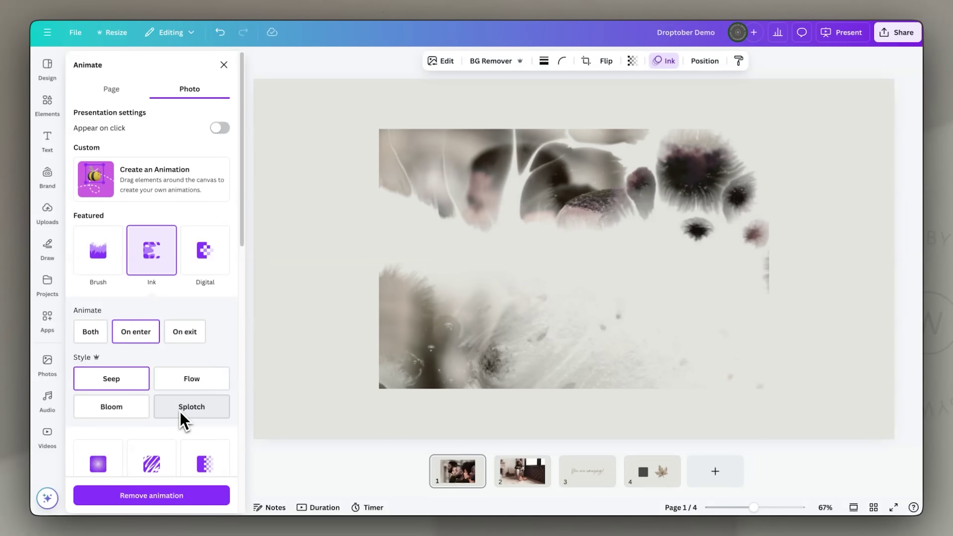
- Apply the Digital animation to the photo with the Centre style
click(216, 258)
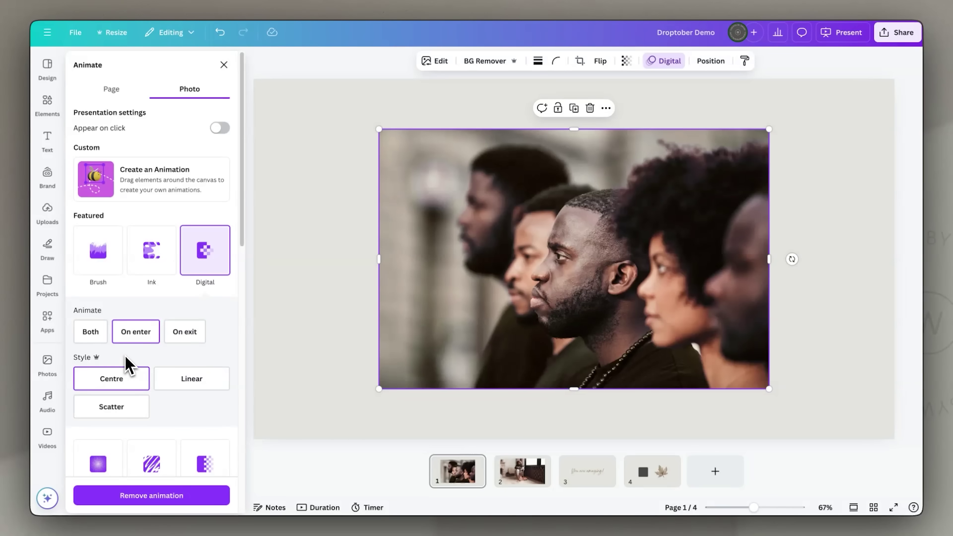
click(119, 384)
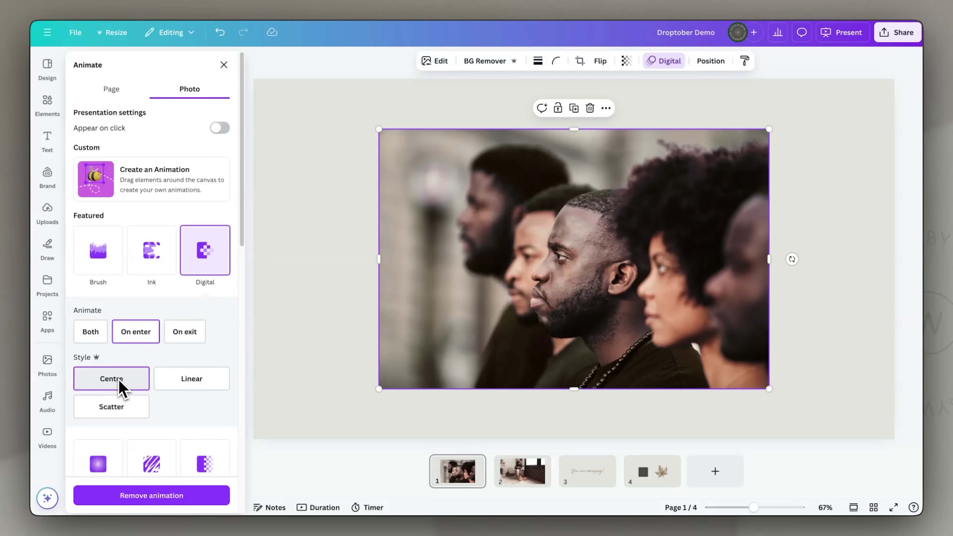
click(120, 376)
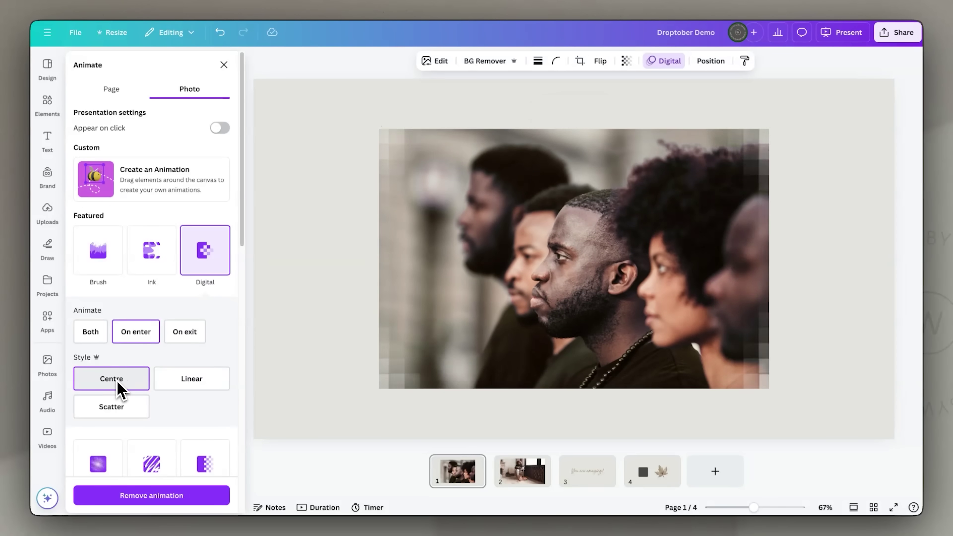
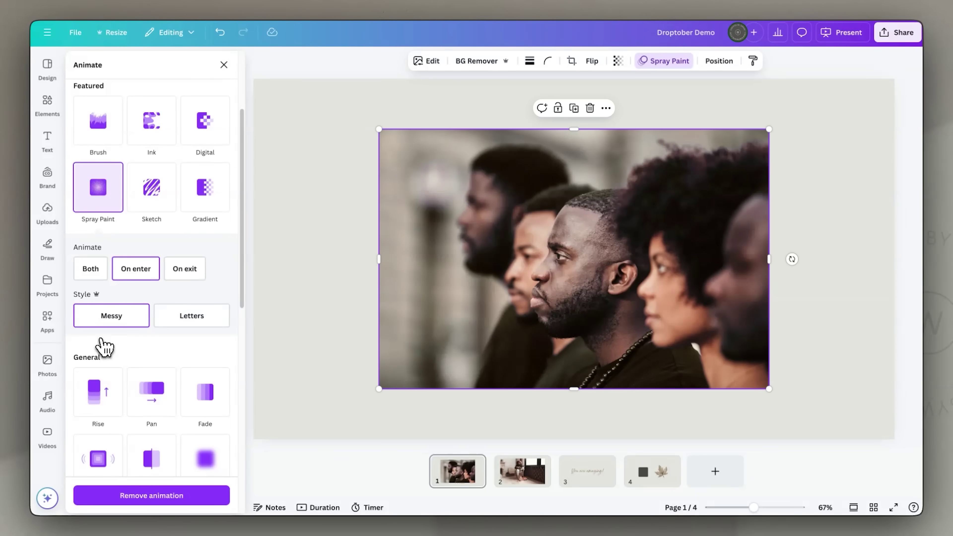
- Try the Spray Paint animation in the Messy style and the Sketch animation in the Fill and Swipe styles on the photo
click(111, 323)
click(115, 323)
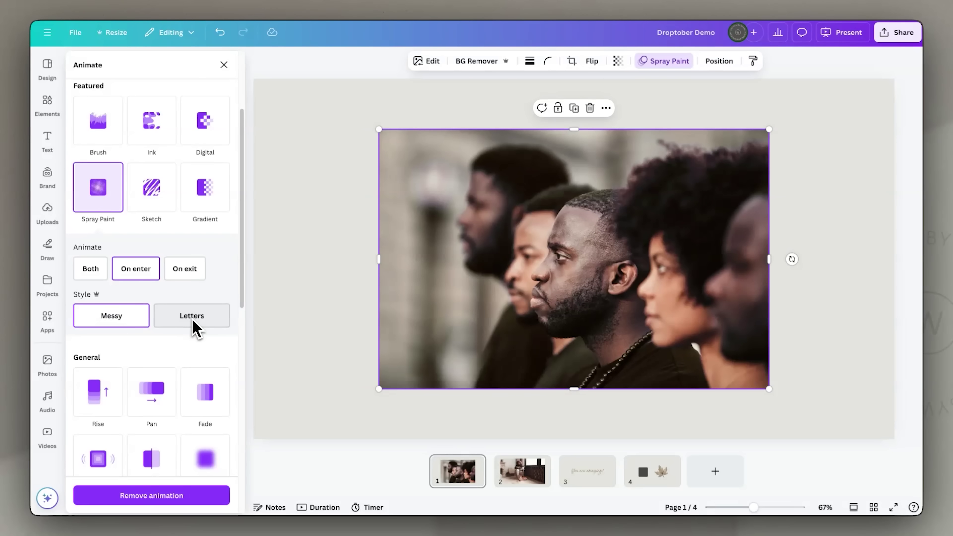
click(162, 201)
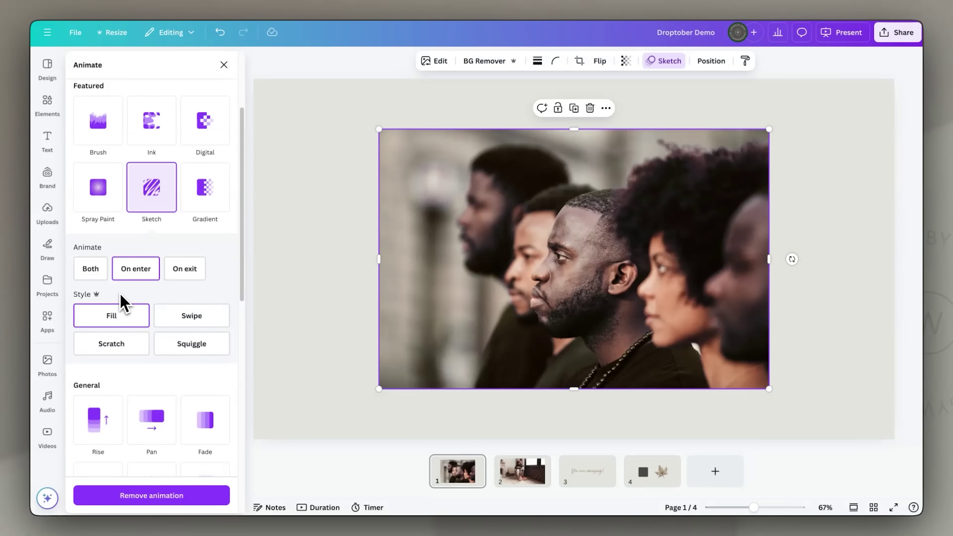
click(118, 315)
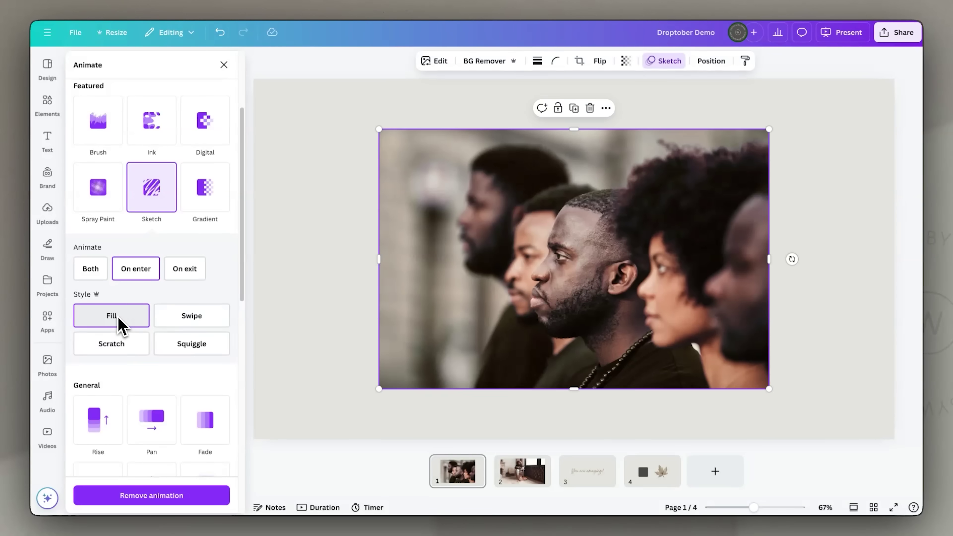
click(179, 322)
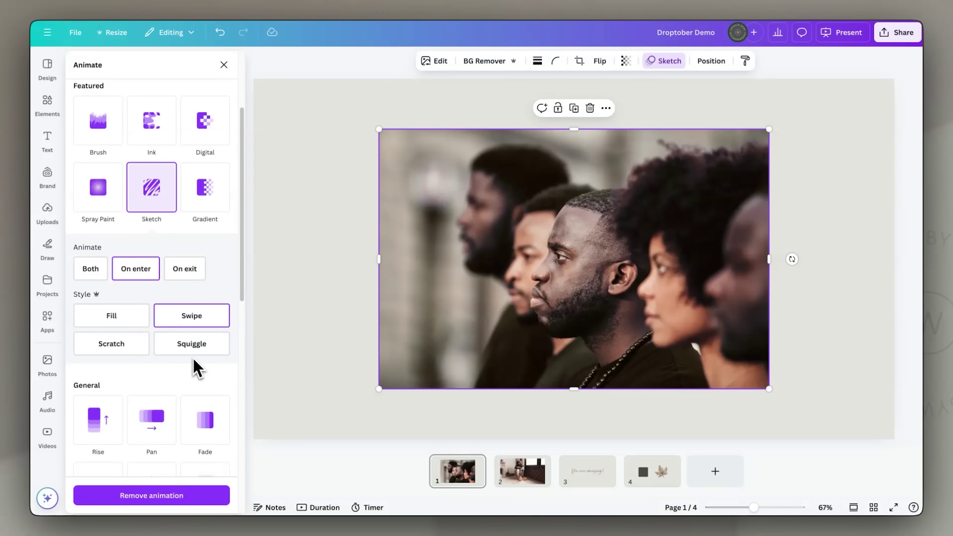
- Apply the Gradient animation on enter to the page 1 photo with the Circular style
scroll(236, 388, down, 1)
click(205, 180)
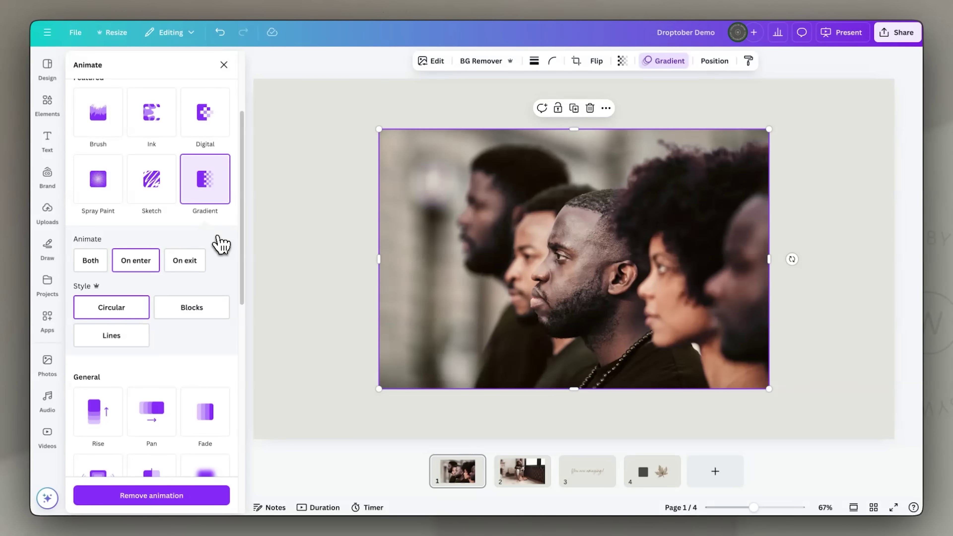
click(120, 316)
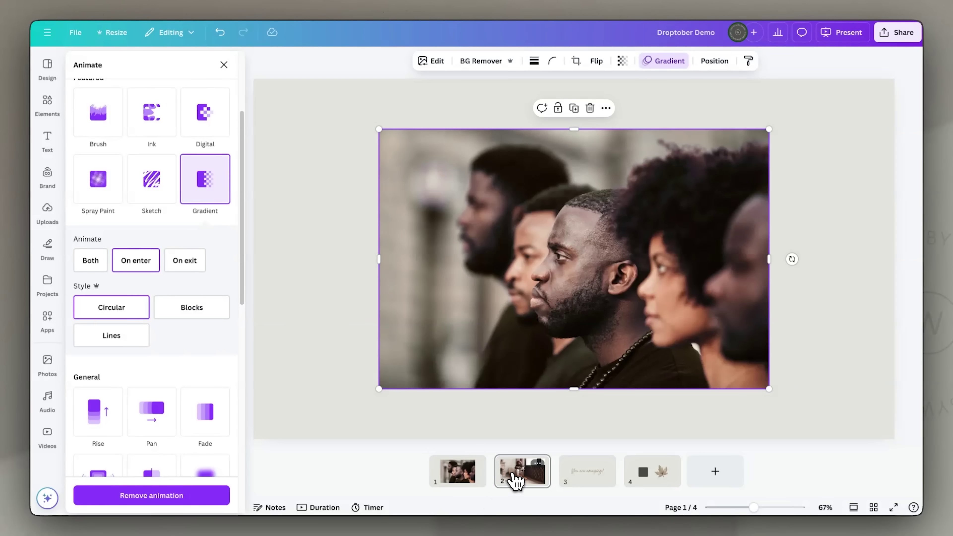
- Examine the animation options offered for the video on page 2 and for the "You are amazing!" text on page 3
click(517, 481)
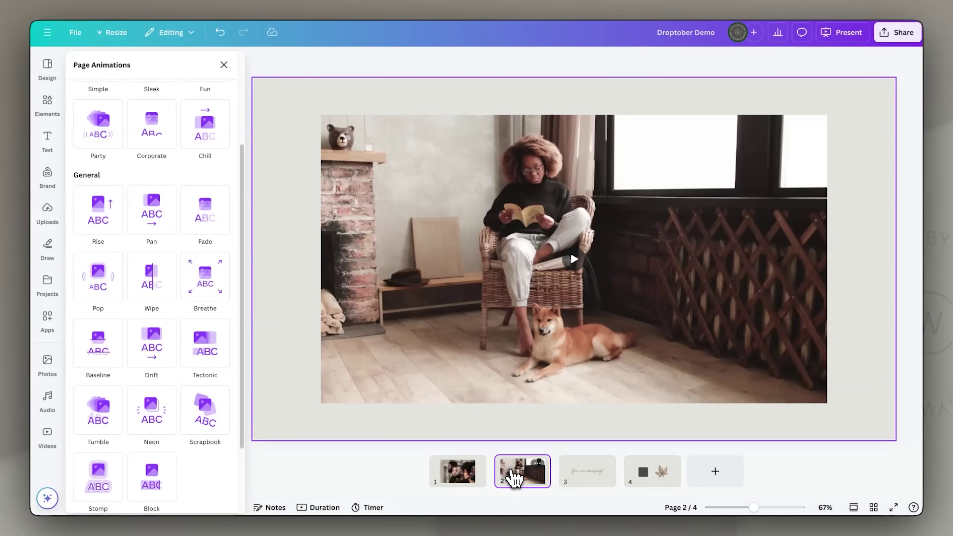
click(462, 163)
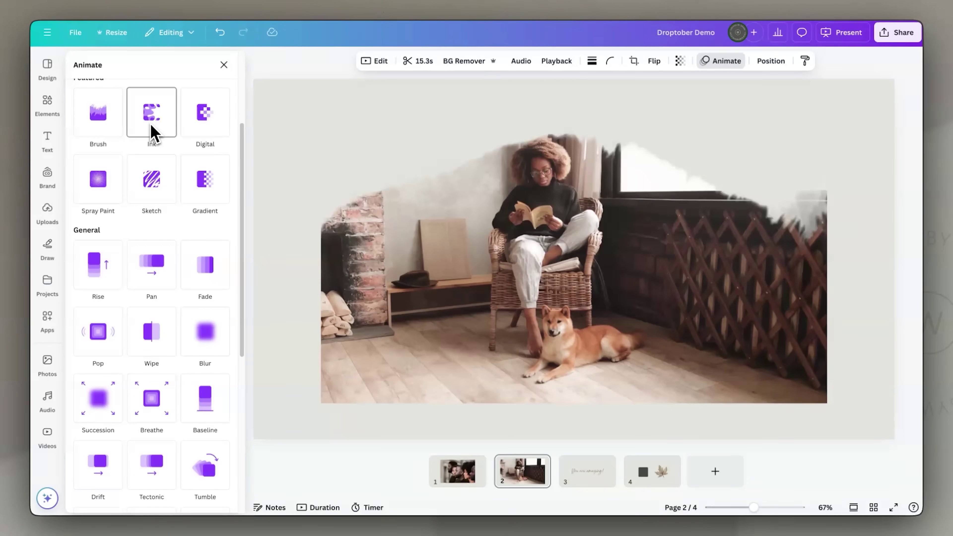
click(589, 484)
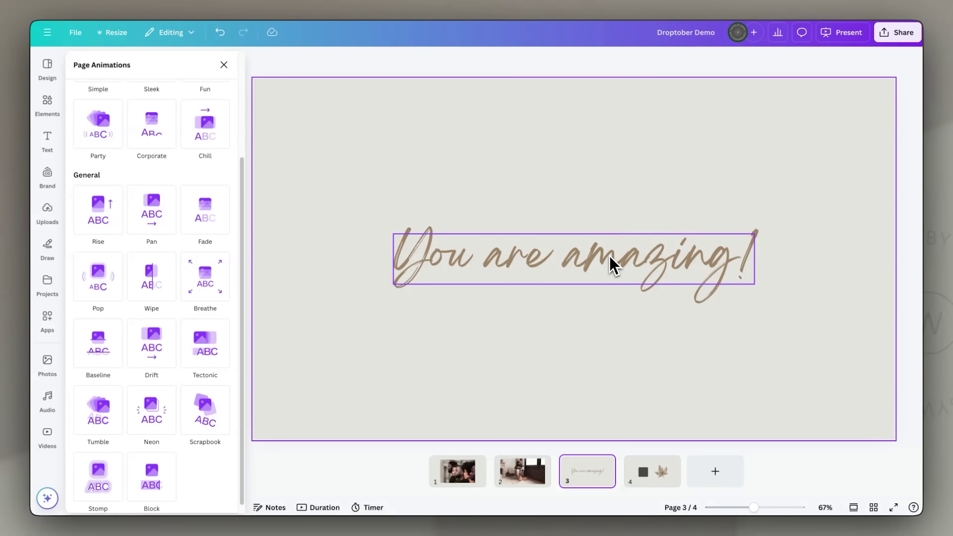
click(612, 265)
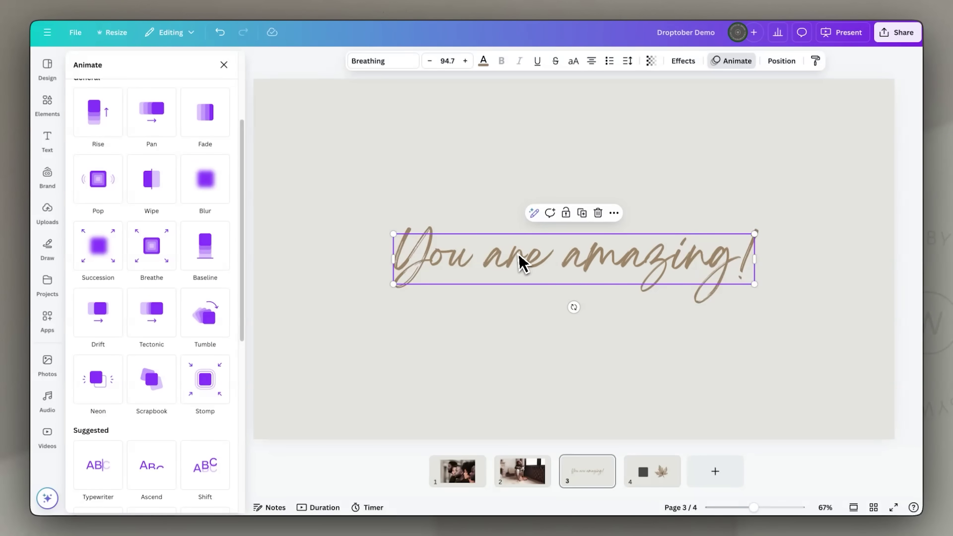
scroll(219, 277, up, 4)
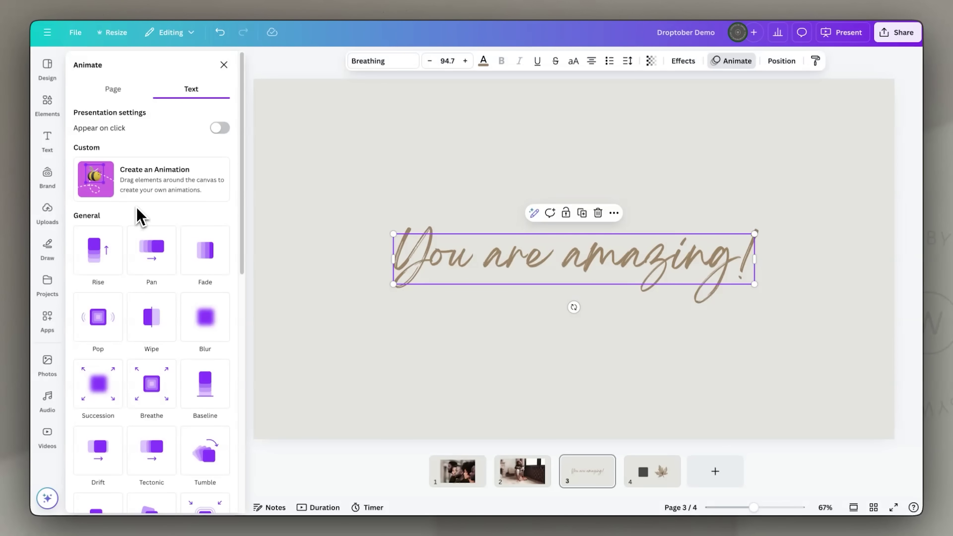
double_click(621, 262)
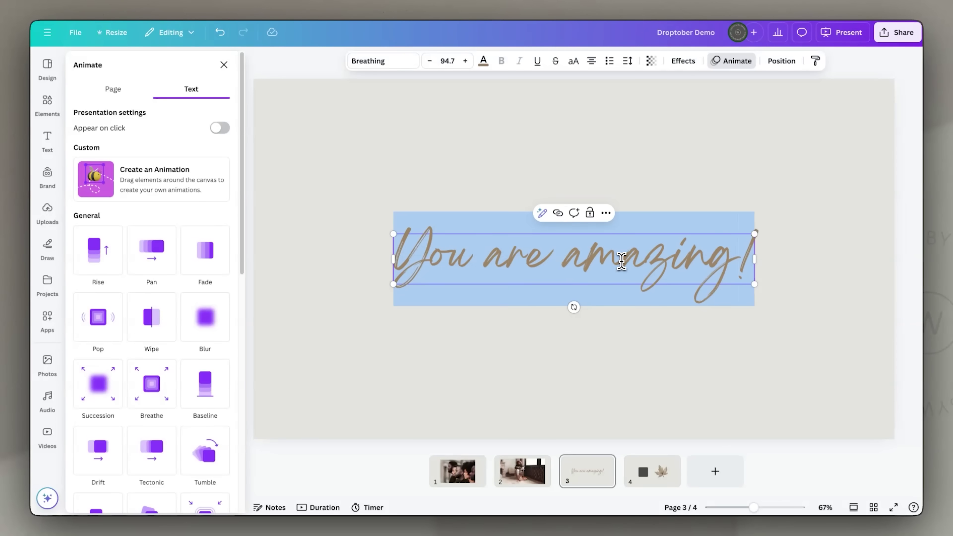
click(666, 206)
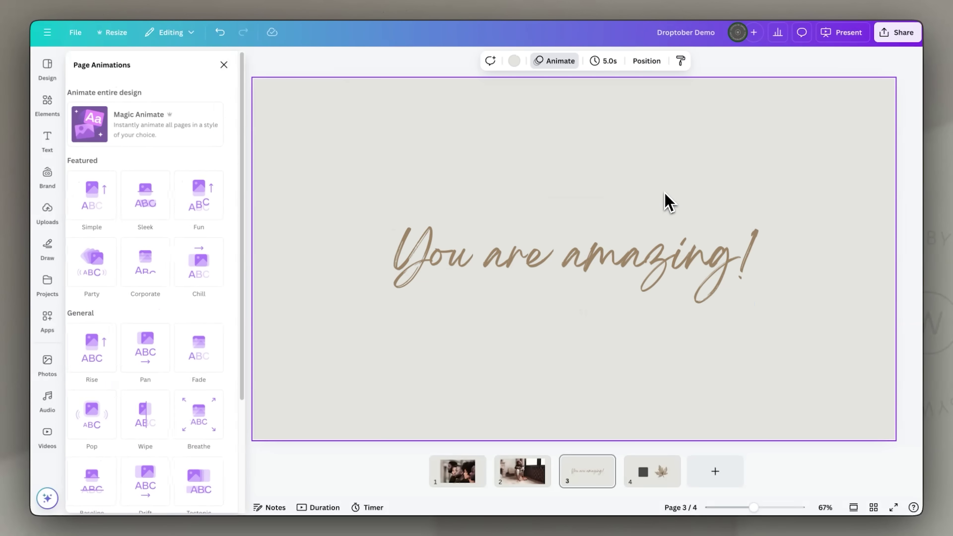
- Examine the animation options offered for the dark square and the leaf graphic on page 4
click(654, 477)
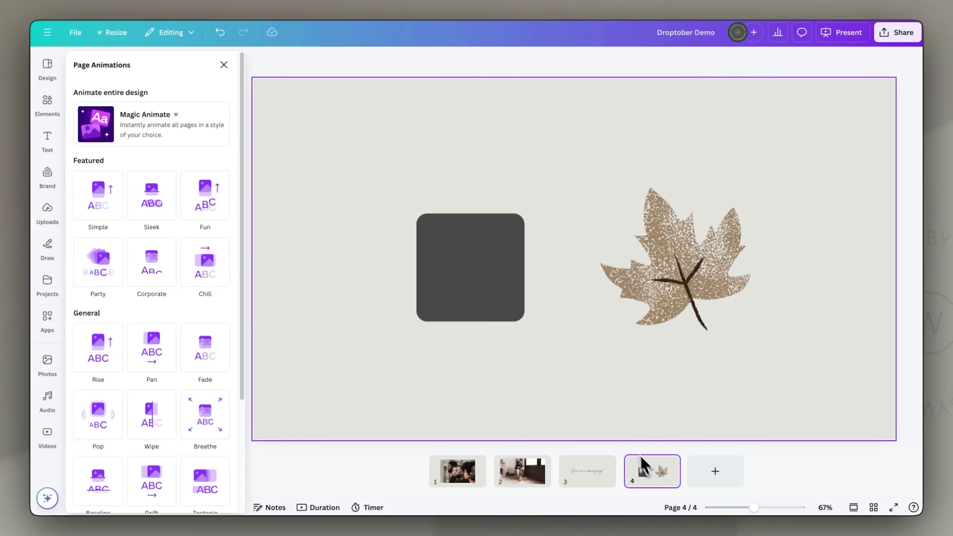
click(474, 244)
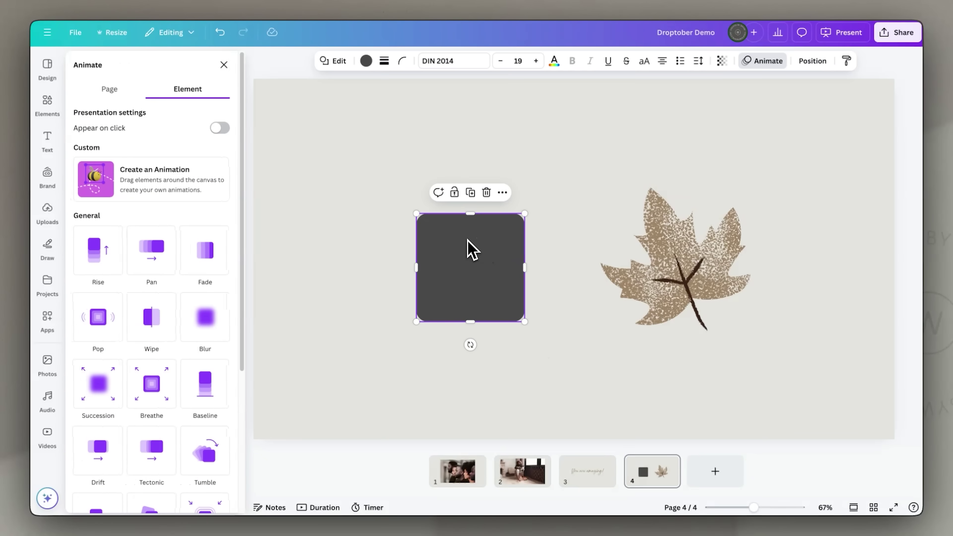
click(691, 268)
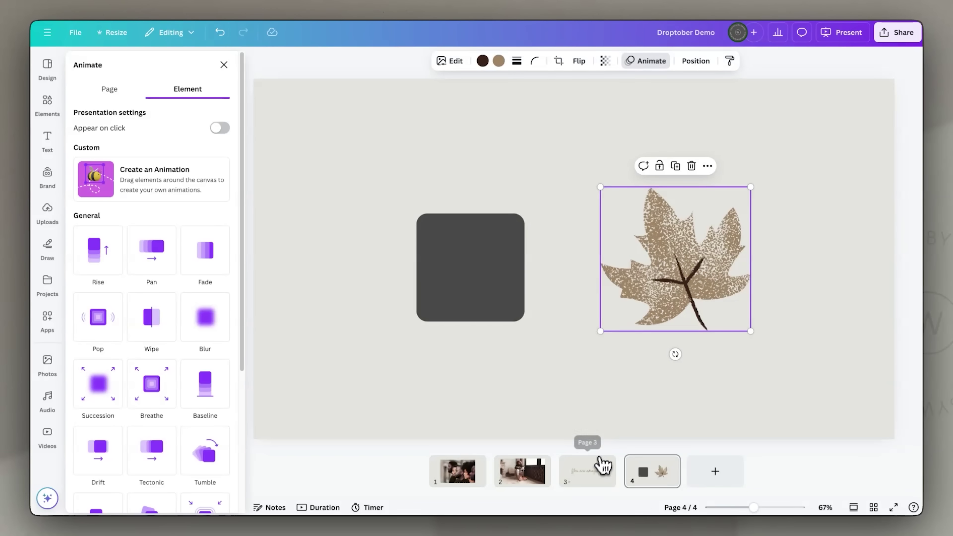
- Copy page 3 to the clipboard as an image using the design's sharing options
click(602, 465)
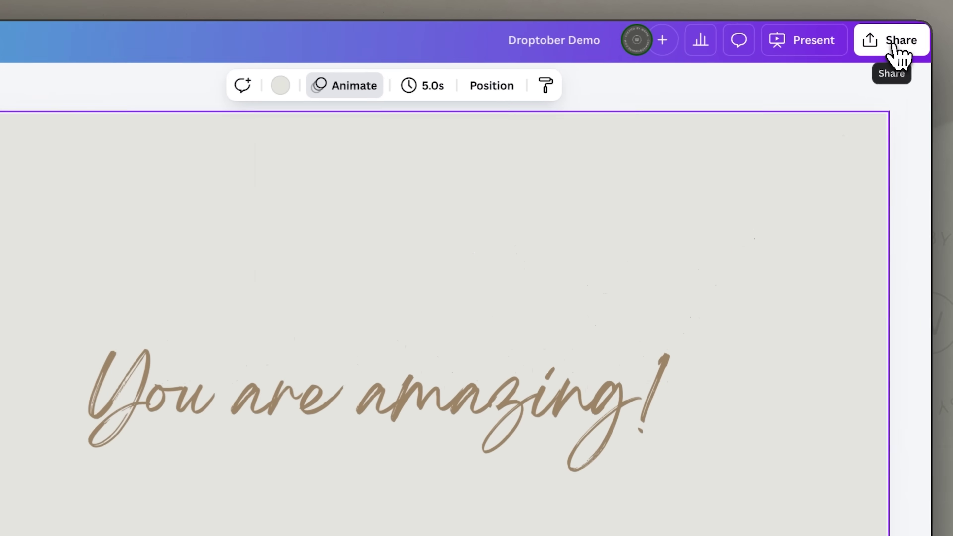
click(898, 33)
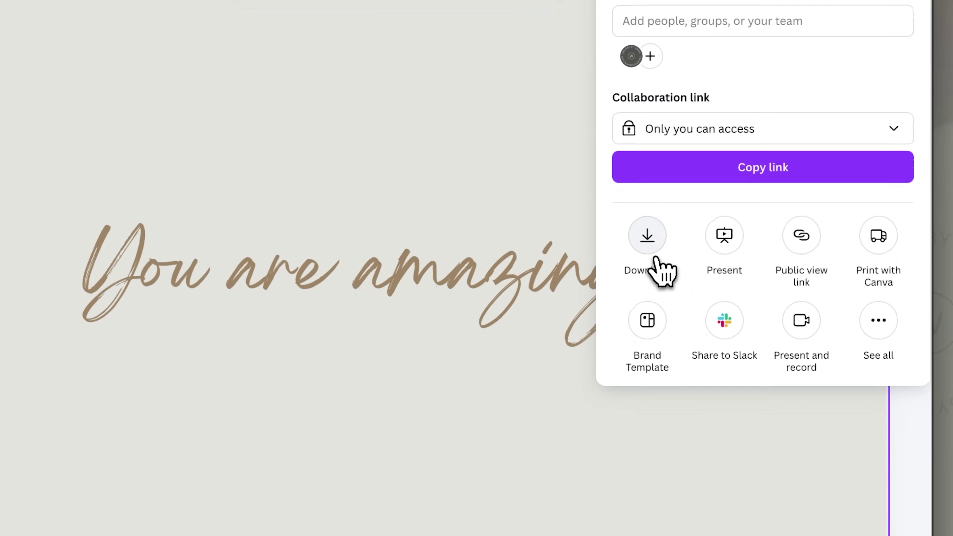
click(879, 322)
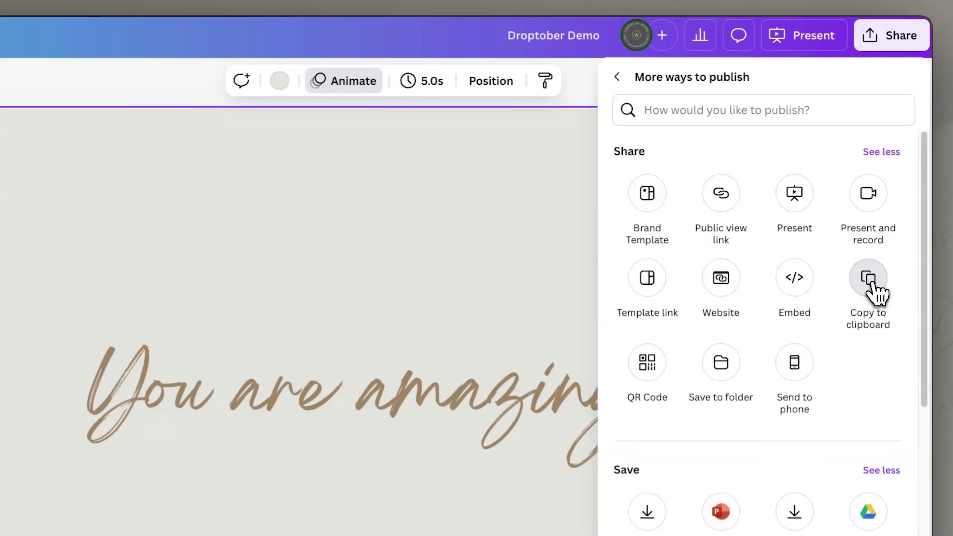
click(885, 189)
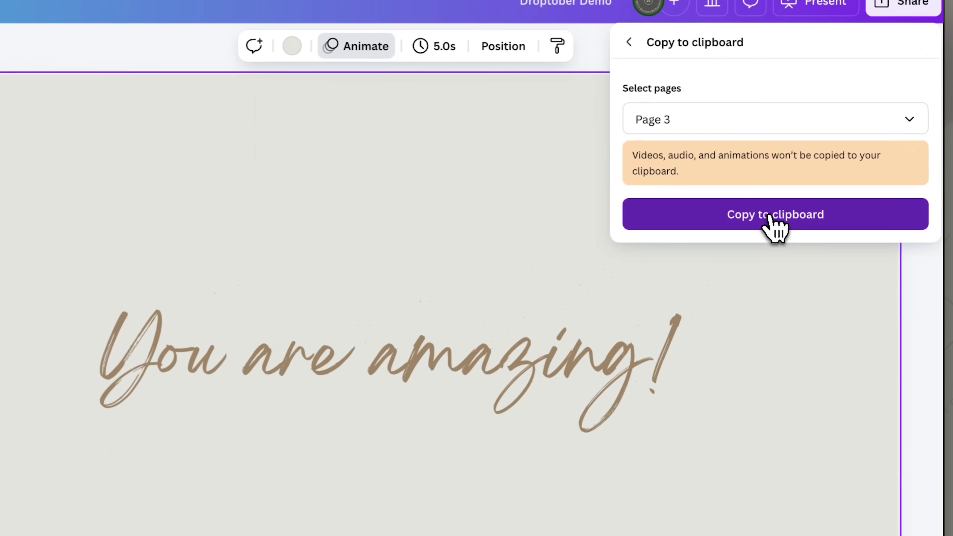
click(815, 170)
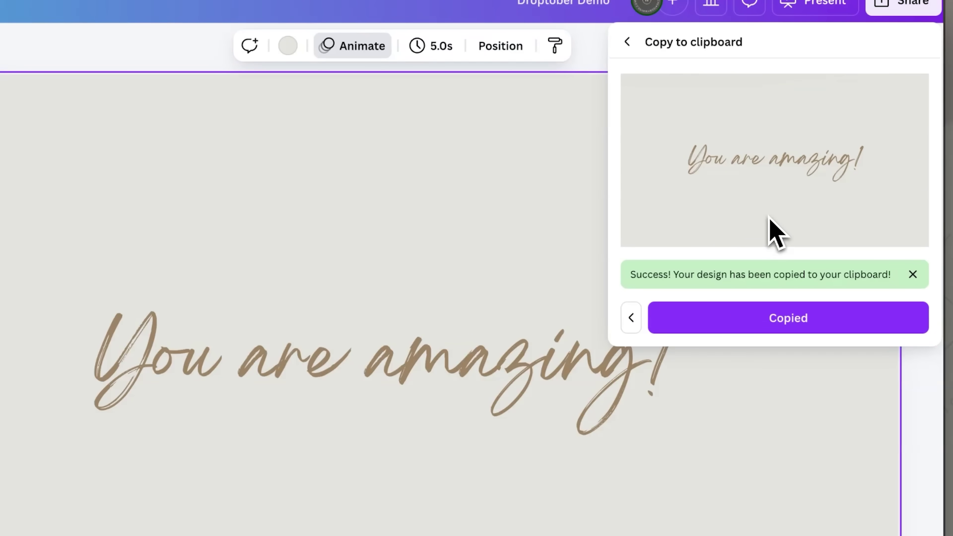
- Paste the copied image onto page 3 and move it over the upper middle of the page
click(181, 207)
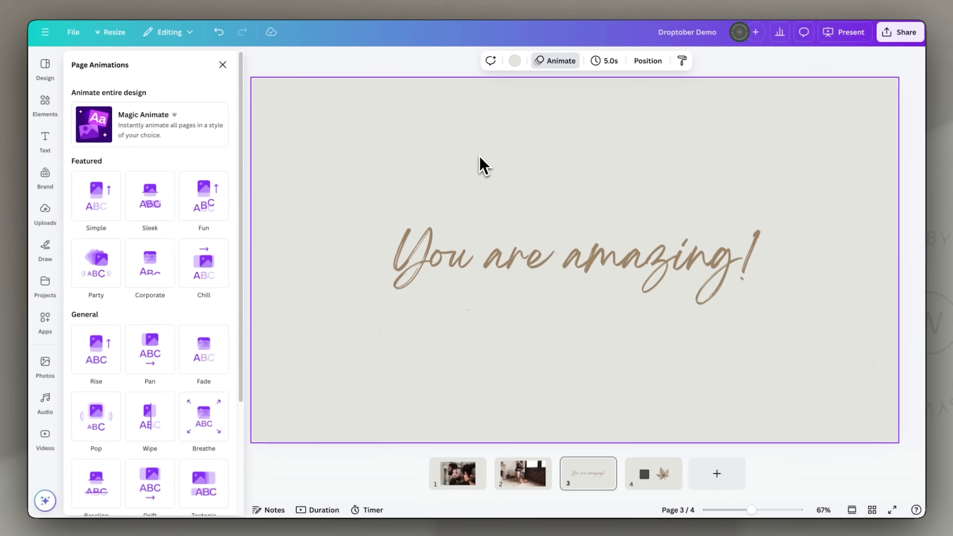
key(ctrl+v)
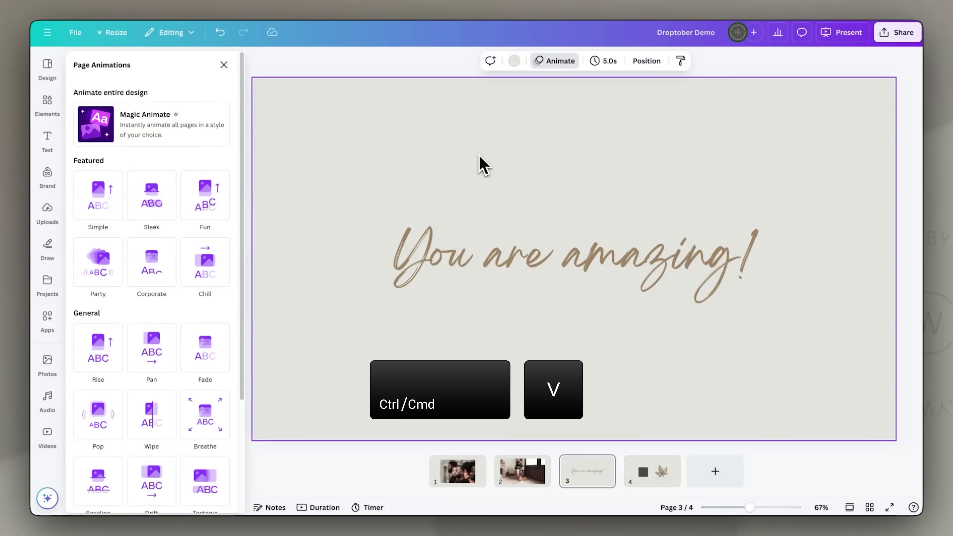
drag(531, 197, 638, 174)
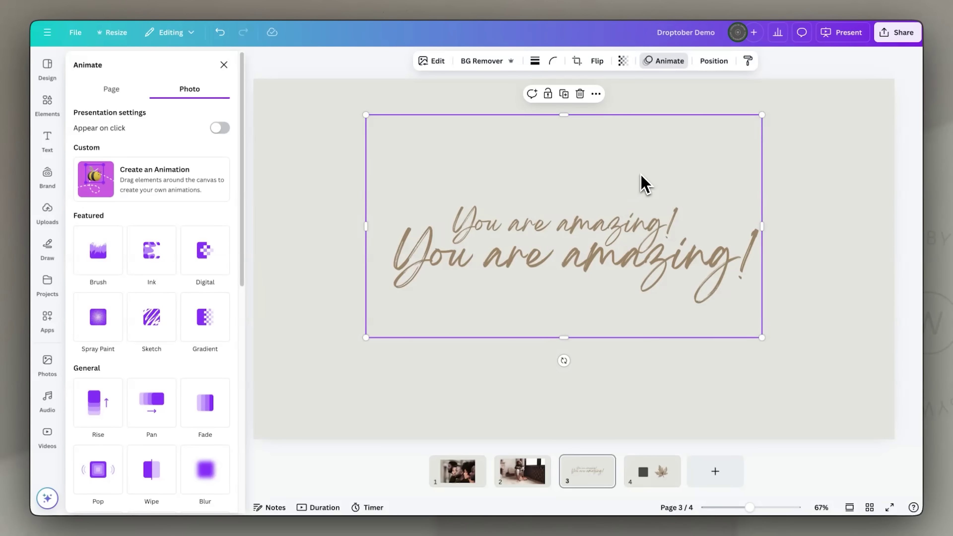
- Set the background colour of page 3 to black
click(321, 191)
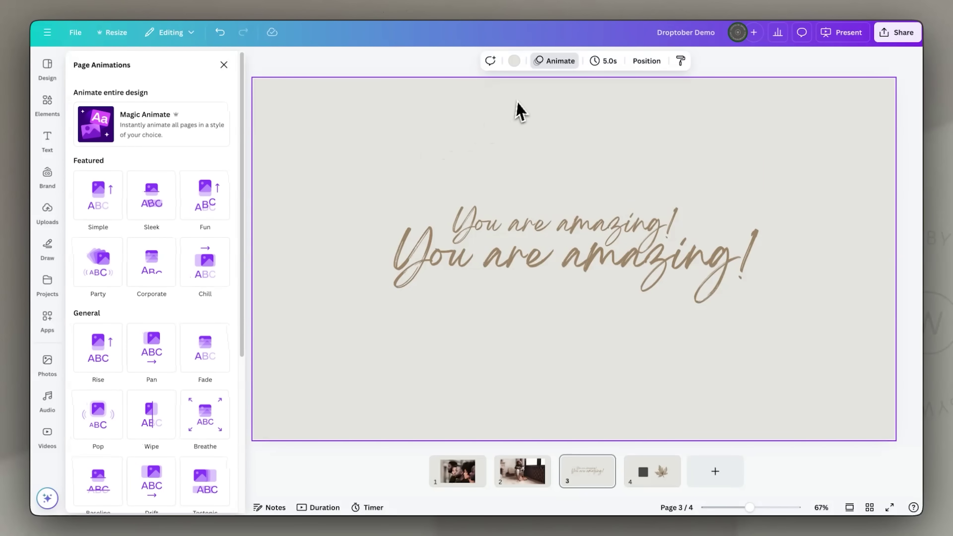
click(514, 61)
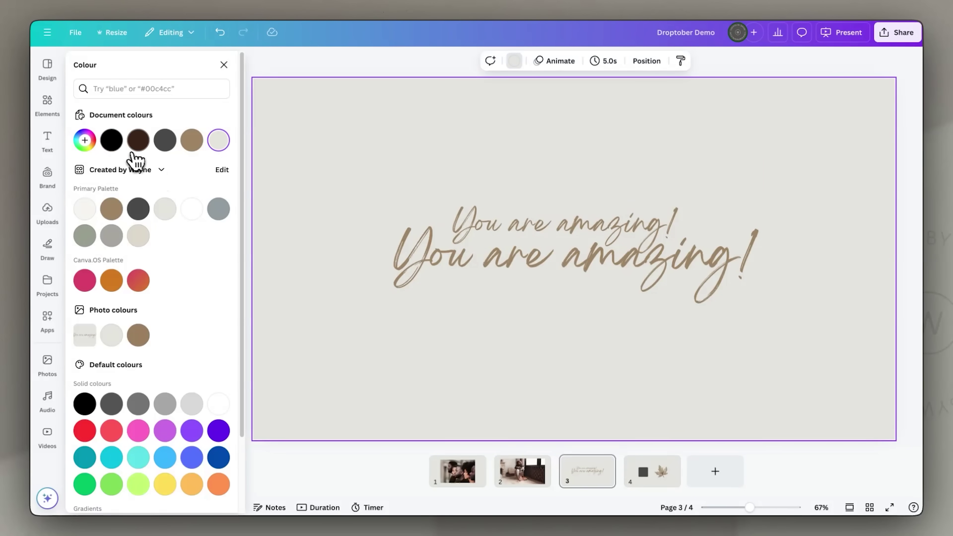
click(111, 140)
- Shift the pasted image slightly on the black page and preview the Brush animation on it
click(680, 170)
drag(680, 171, 615, 150)
click(577, 74)
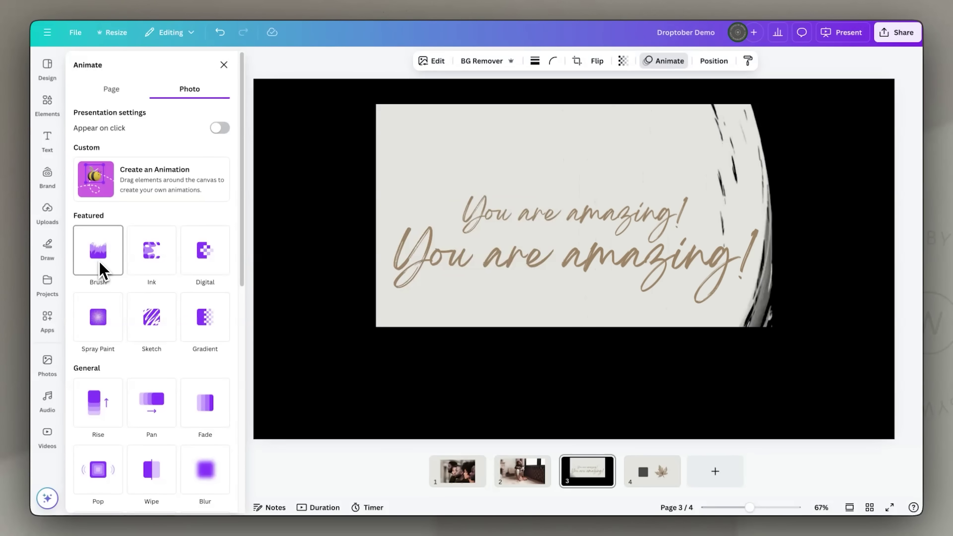
- Enlarge the pasted image to fill the whole page and remove its background
drag(486, 168, 364, 143)
drag(646, 306, 892, 453)
click(480, 62)
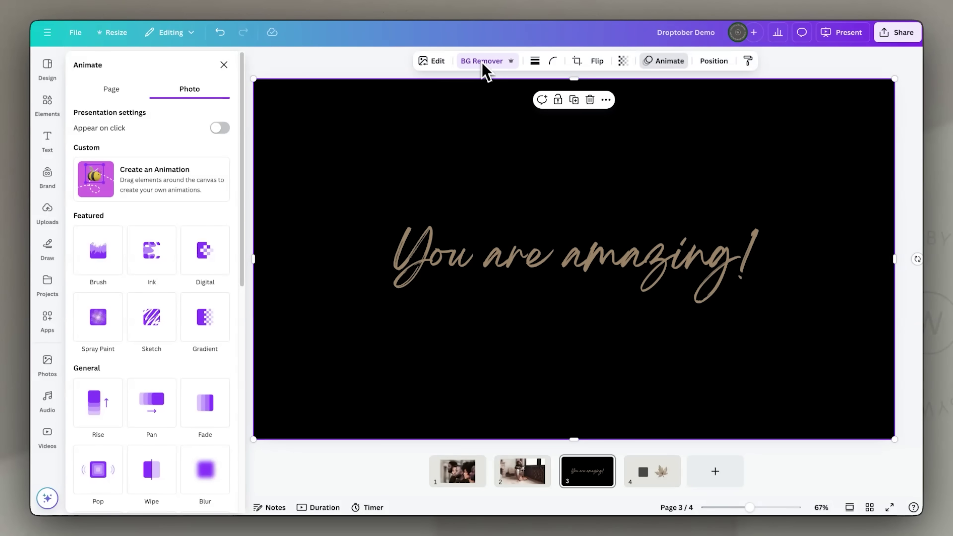
- Move the original "You are amazing!" text above its image copy to compare the two, and delete the original text
drag(683, 267, 677, 181)
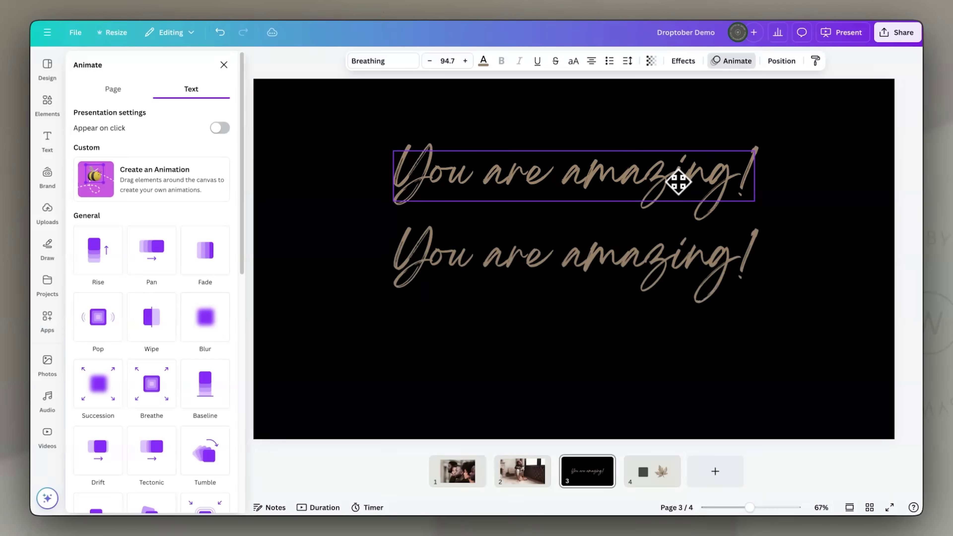
click(668, 263)
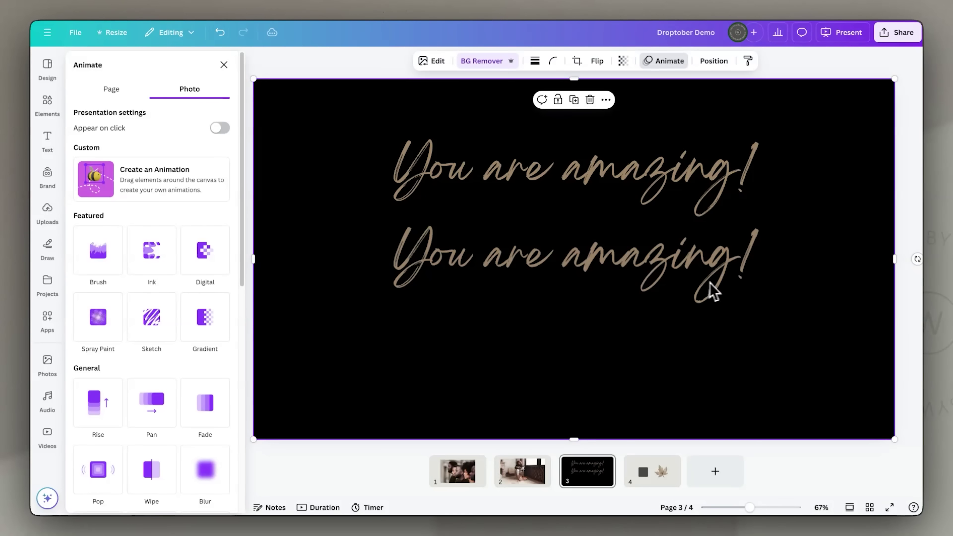
click(690, 182)
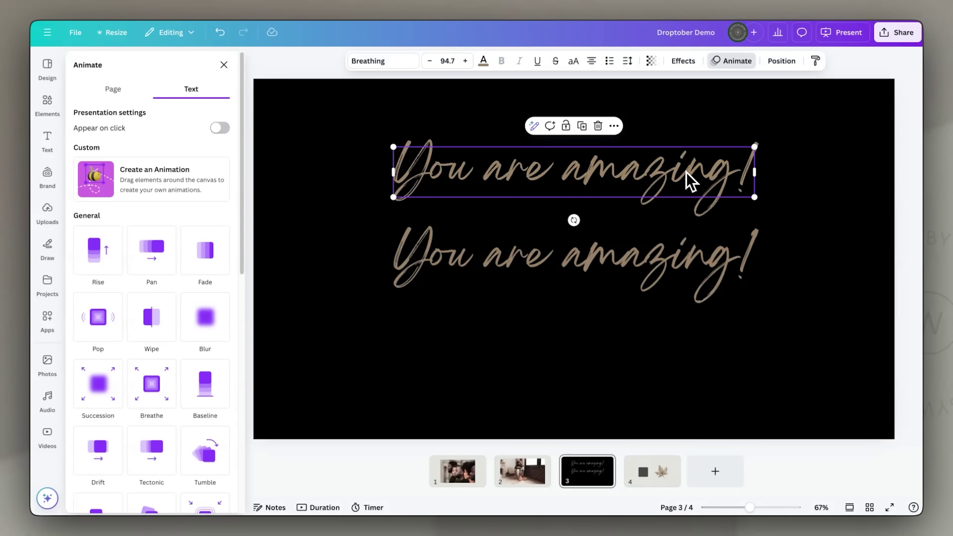
double_click(648, 175)
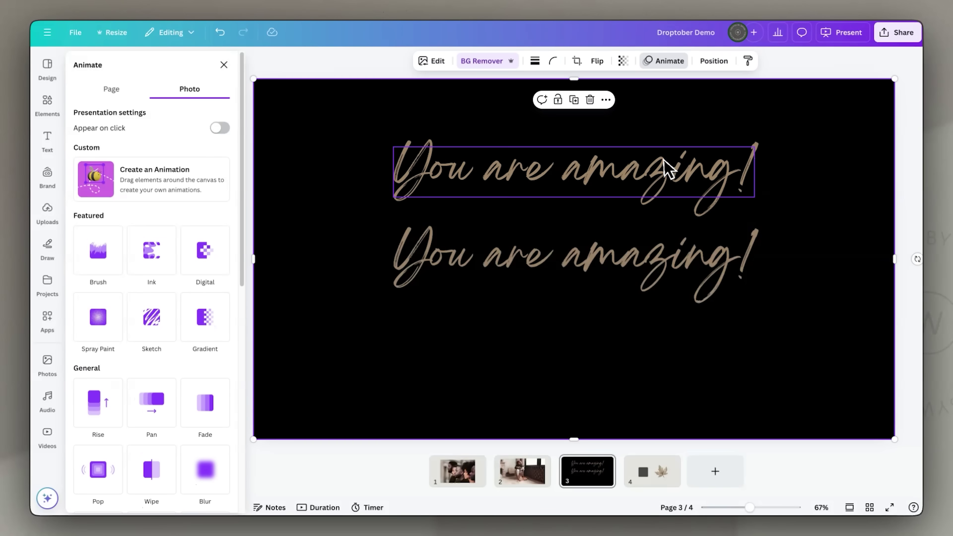
click(655, 168)
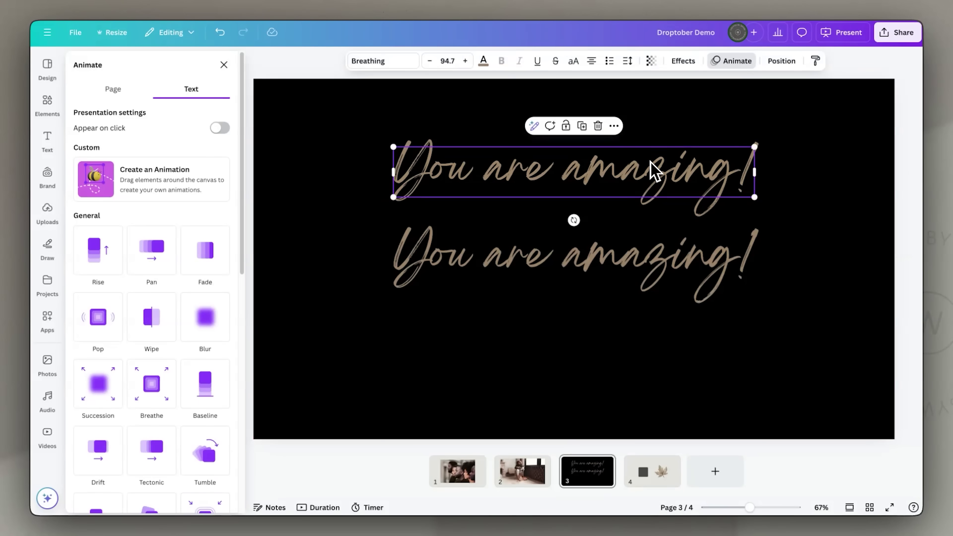
key(Delete)
- Crop the pasted image on all four sides so its frame fits tightly around the "You are amazing!" lettering
click(571, 262)
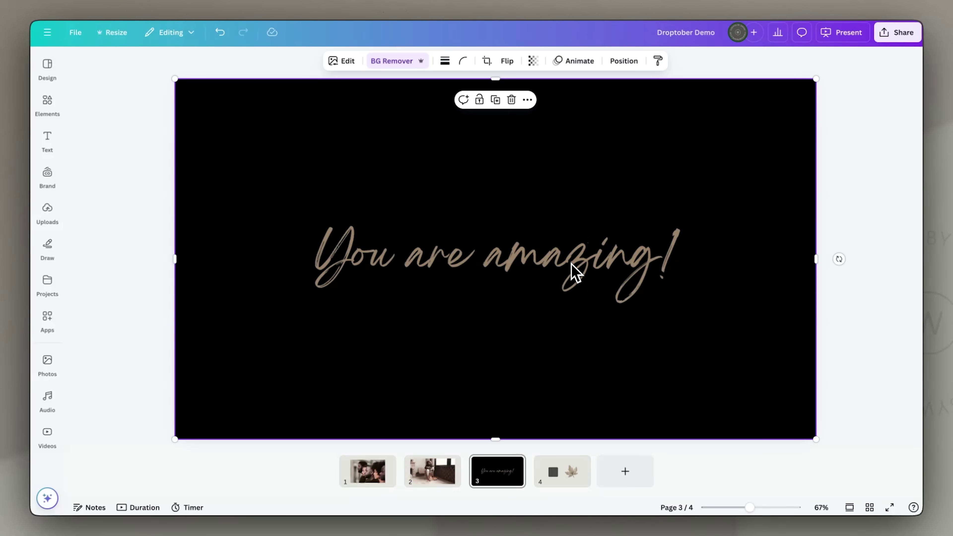
drag(495, 80, 495, 220)
drag(498, 440, 492, 307)
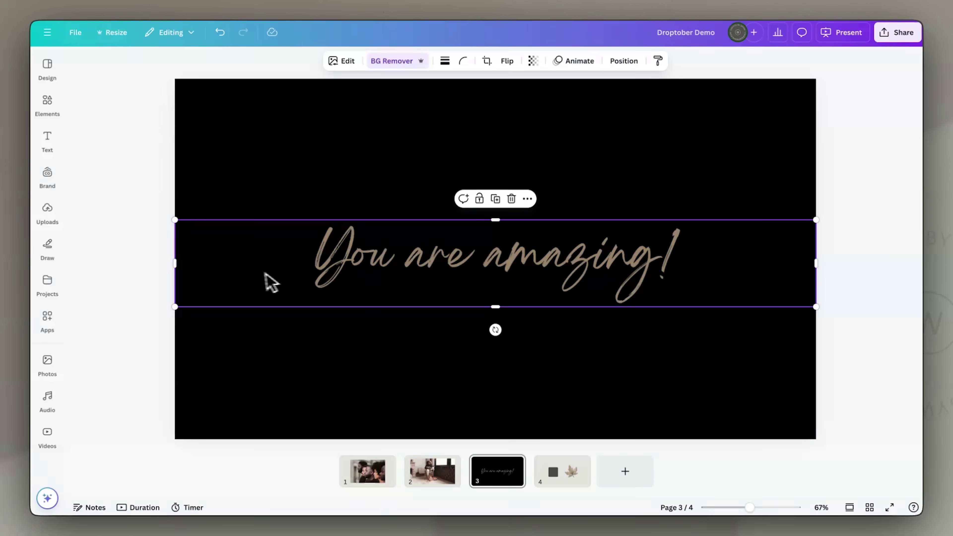
drag(184, 265, 310, 266)
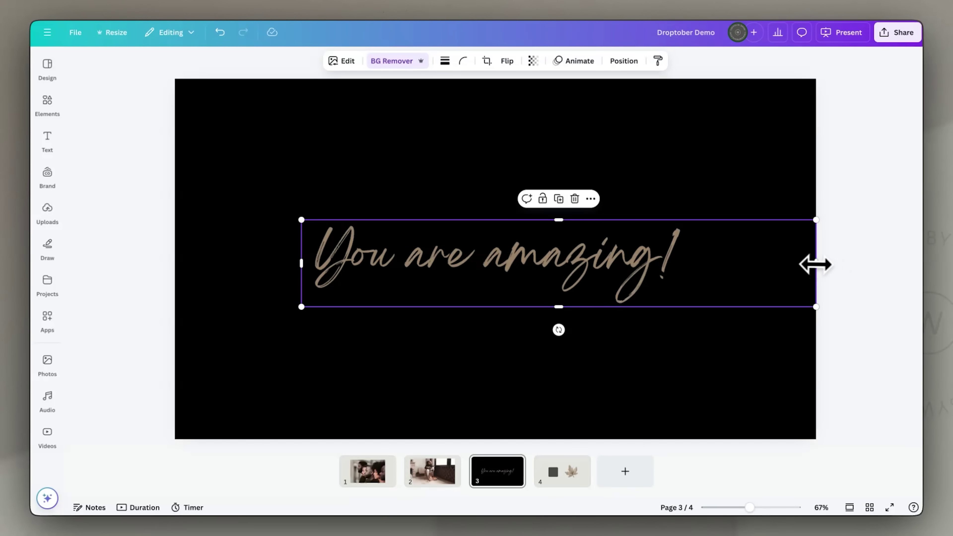
drag(814, 265, 683, 266)
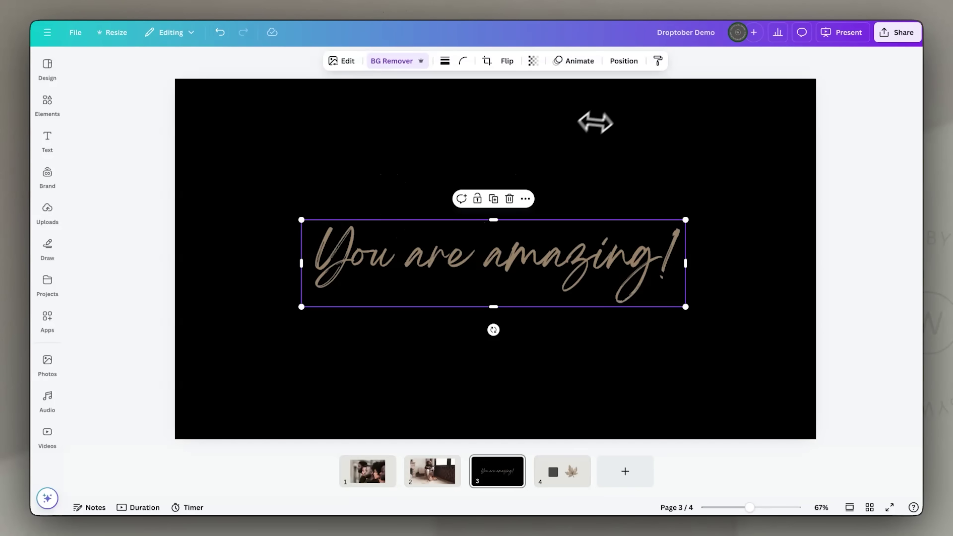
- Bring up the animation options for the cropped lettering image and preview the featured animations on it
click(580, 61)
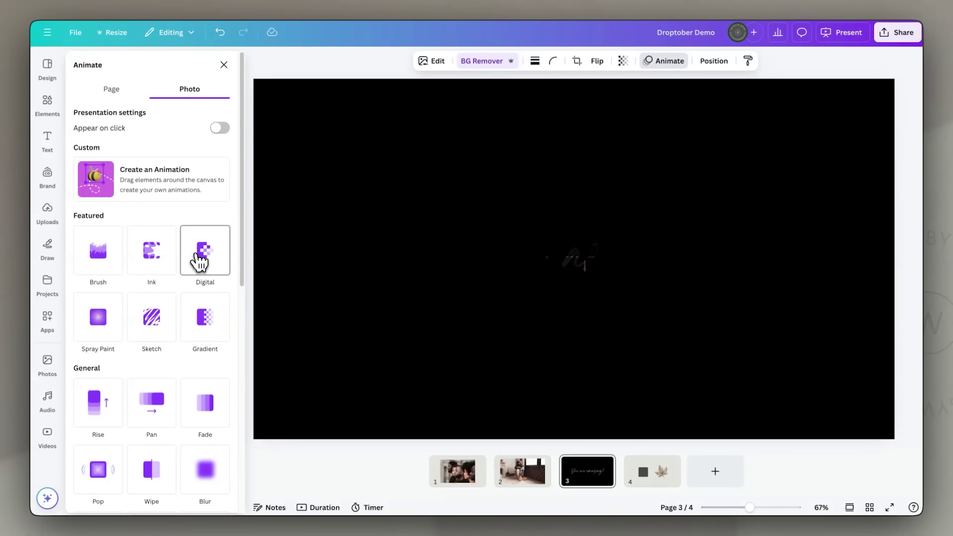